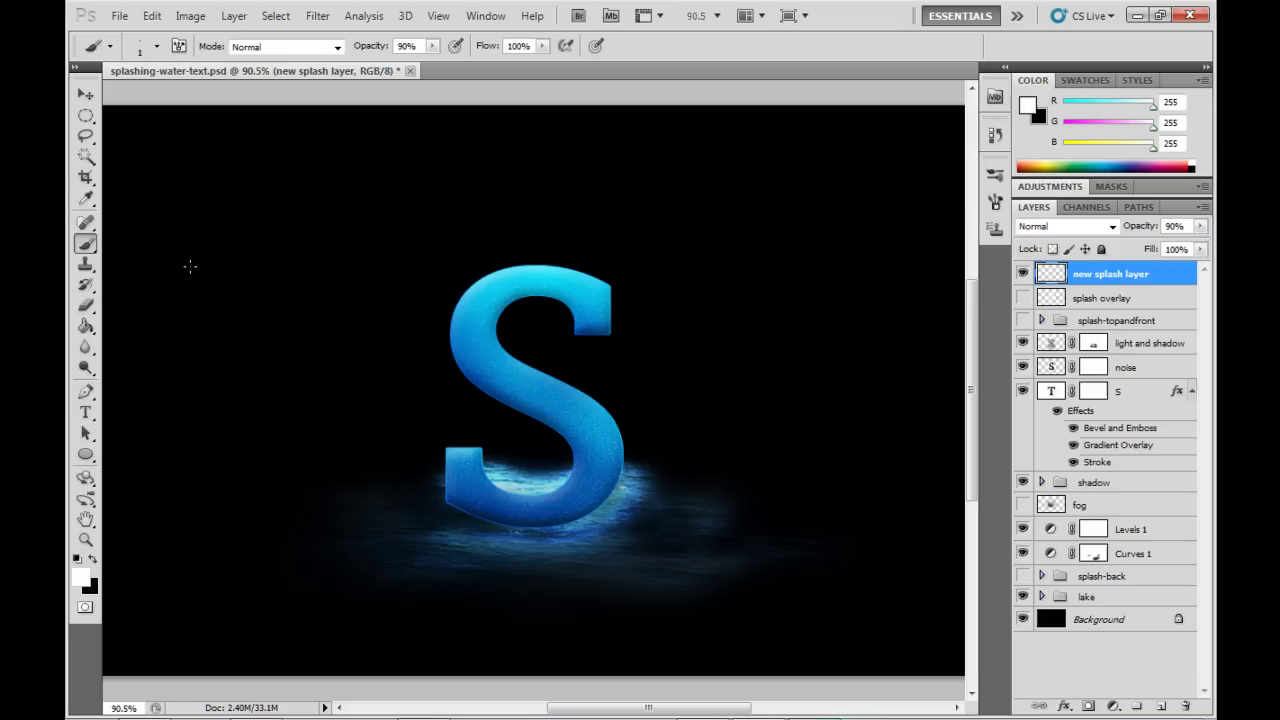
Choose splash brush 1638 from the Brush Preset picker and enlarge it to 500.
left_click(157, 46)
mouse_move(270, 185)
left_mouse_down()
mouse_move(282, 255)
mouse_move(271, 251)
left_mouse_up()
left_click(190, 228)
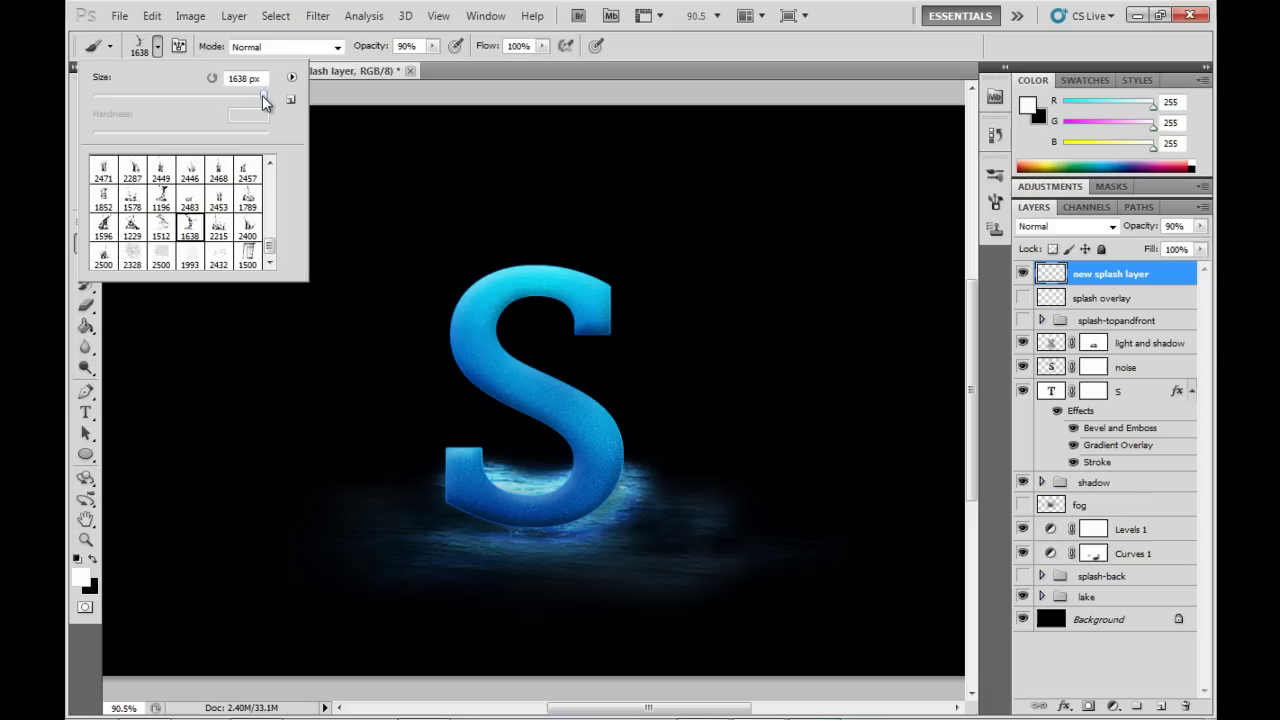
mouse_move(262, 95)
left_mouse_down()
mouse_move(211, 106)
mouse_move(227, 116)
left_mouse_up()
key("Return")
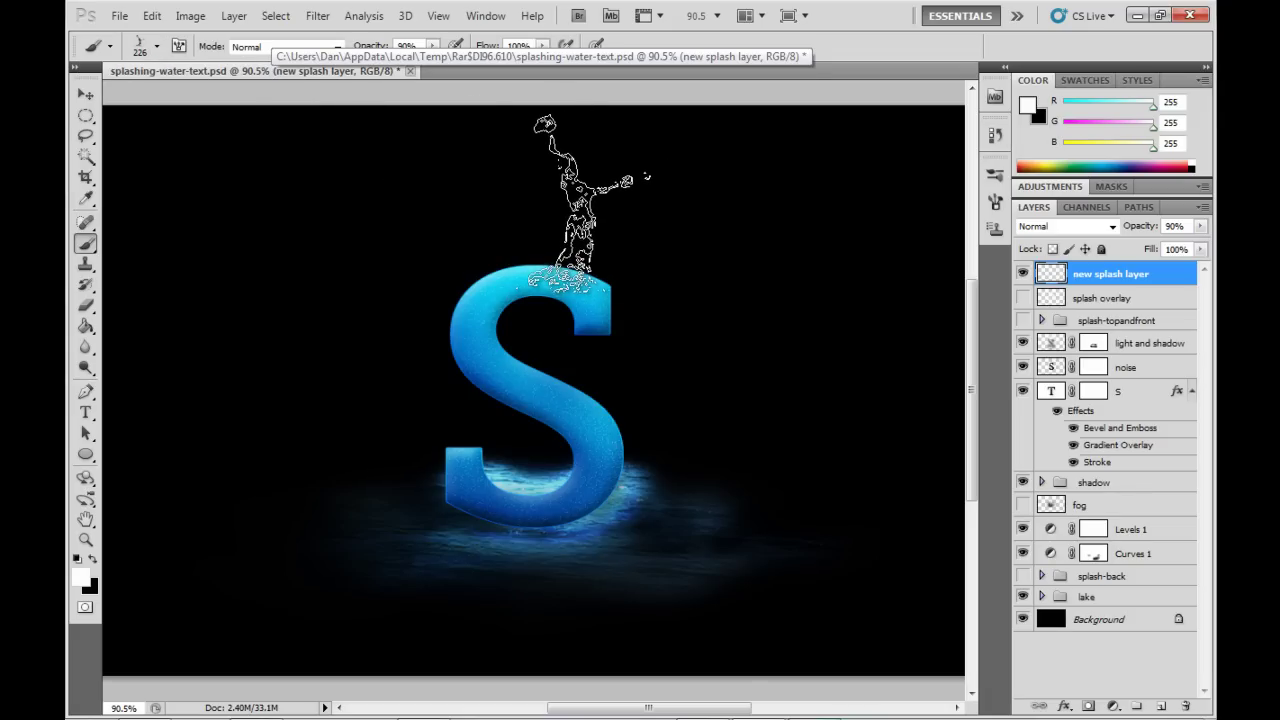
key("bracketright")
key("bracketright")
key("bracketright")
key("bracketright")
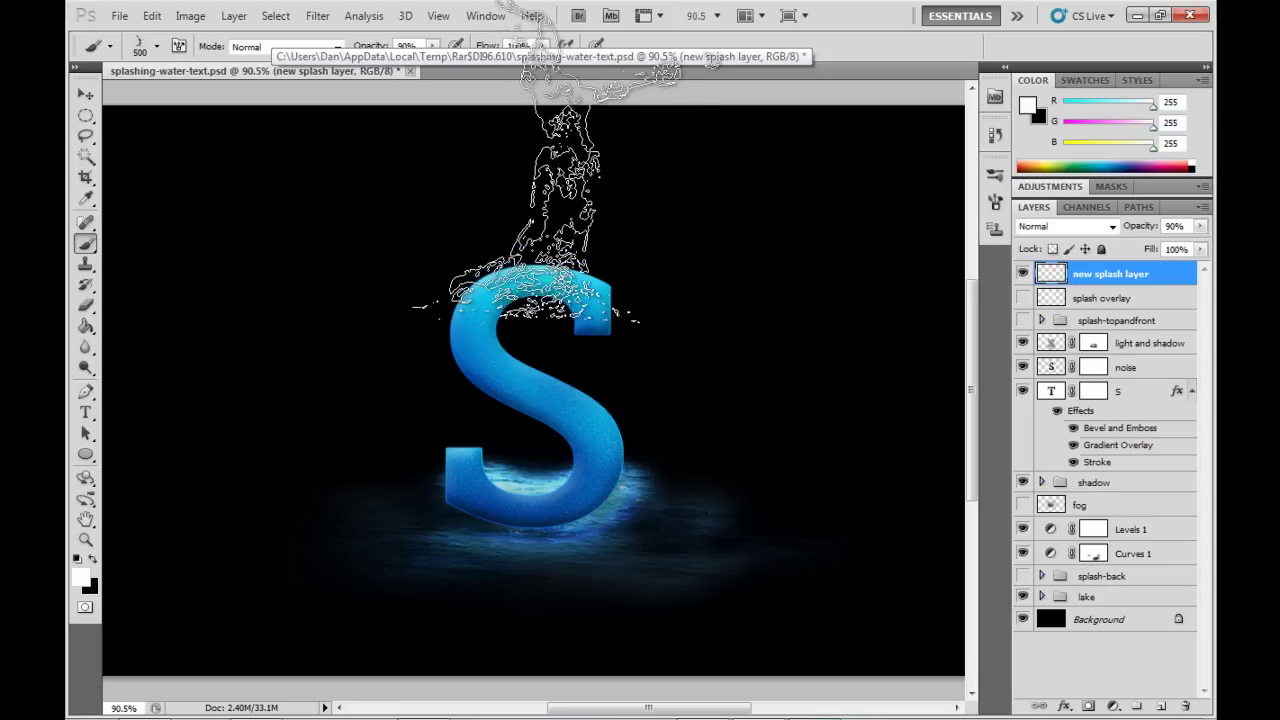
Stamp a splash above the S, undo it, then restamp at size 400 from the S's top.
left_click(575, 95)
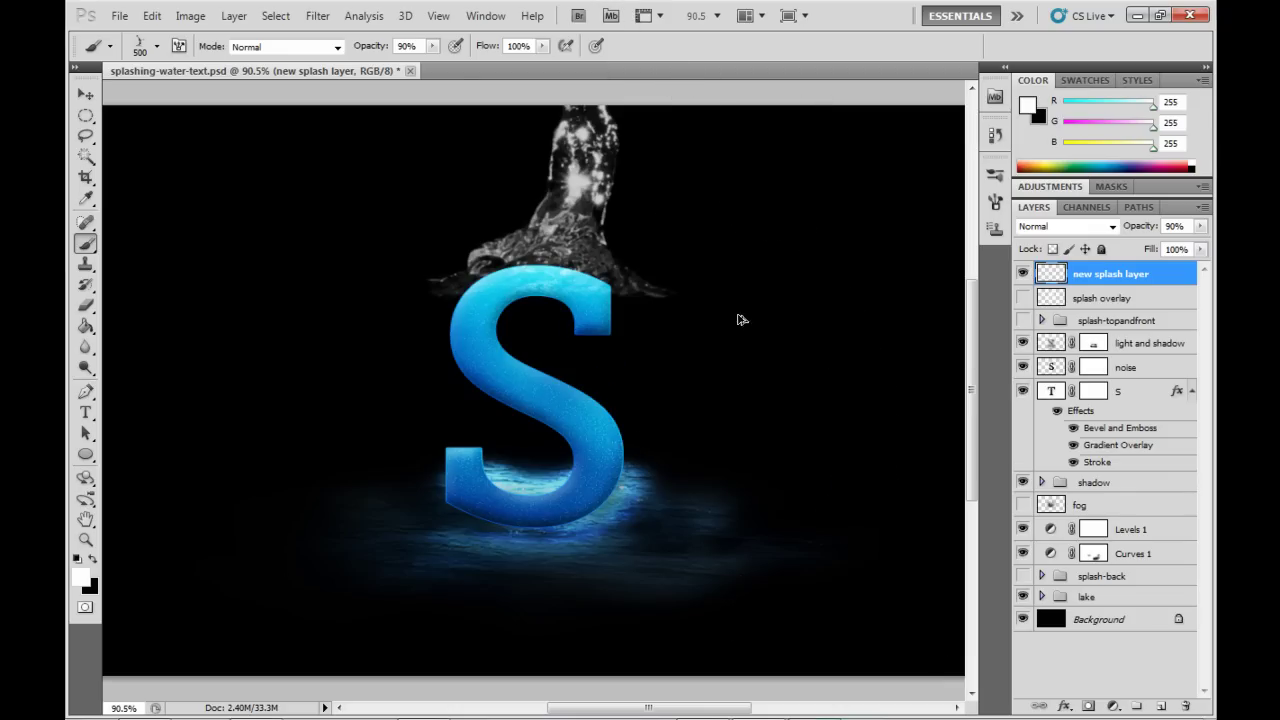
key("ctrl+z")
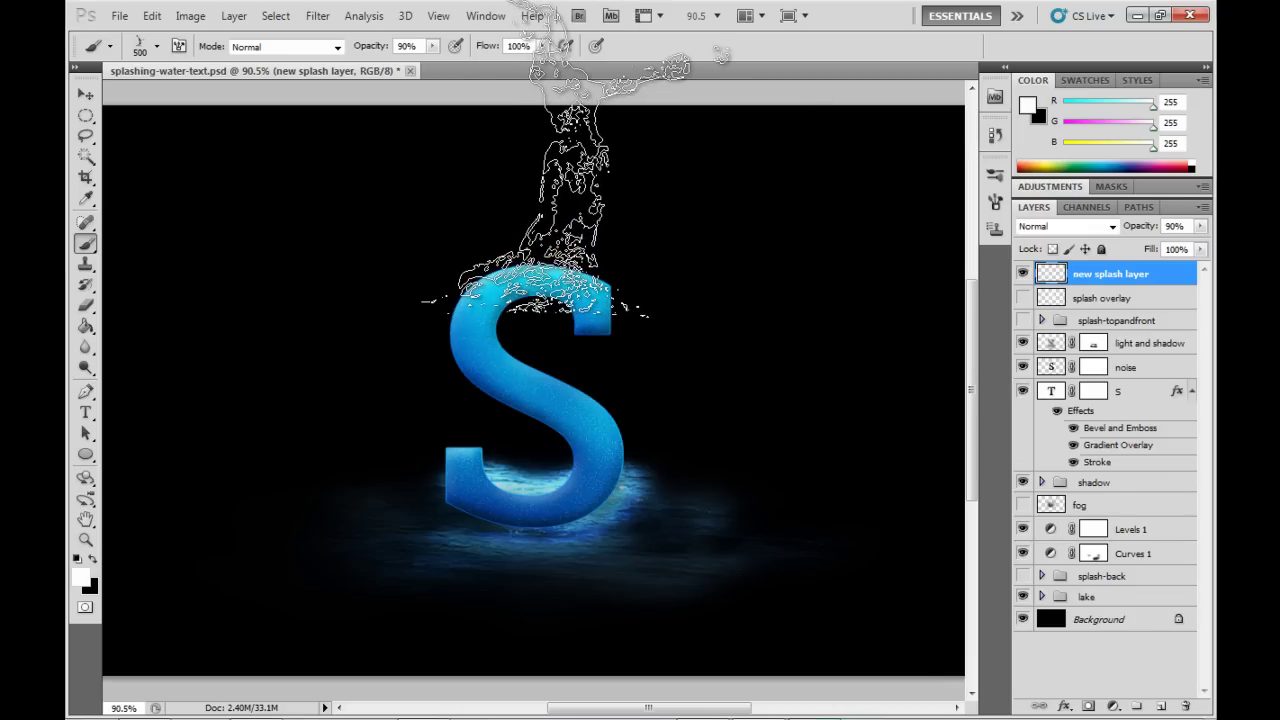
key("bracketleft")
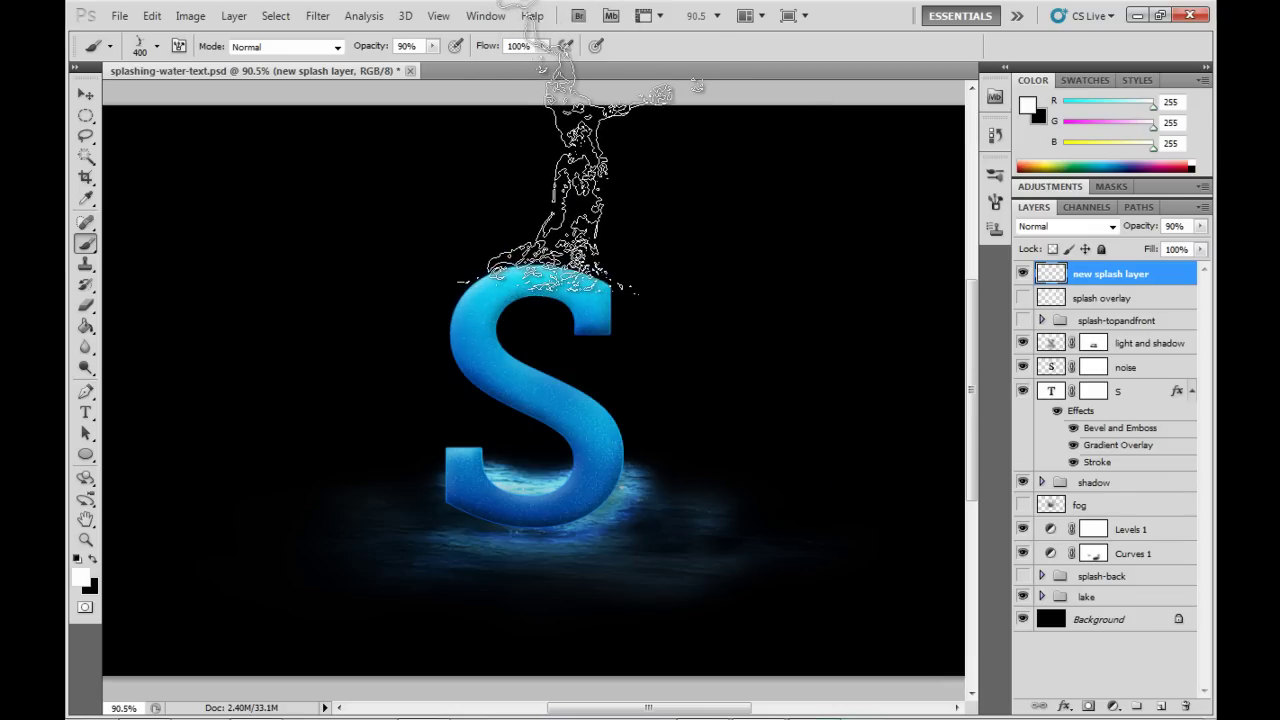
left_click(575, 180)
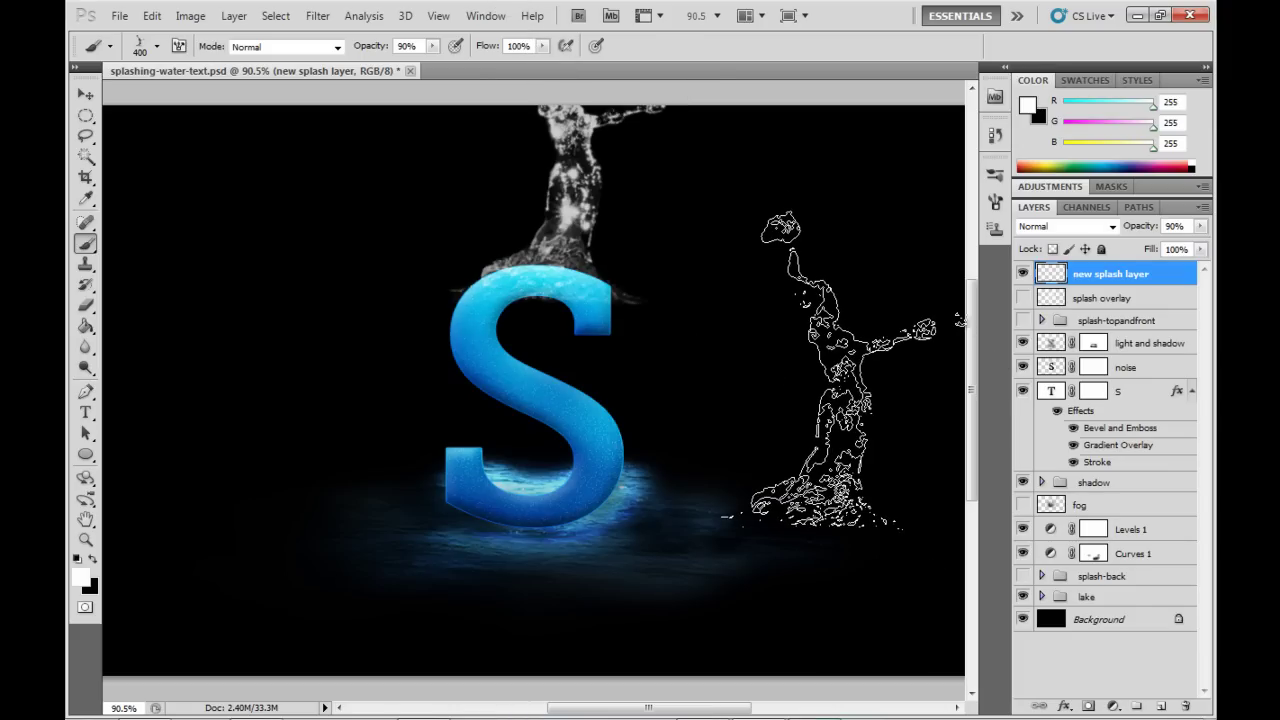
key("bracketleft")
key("bracketleft")
key("bracketleft")
key("bracketleft")
key("bracketleft")
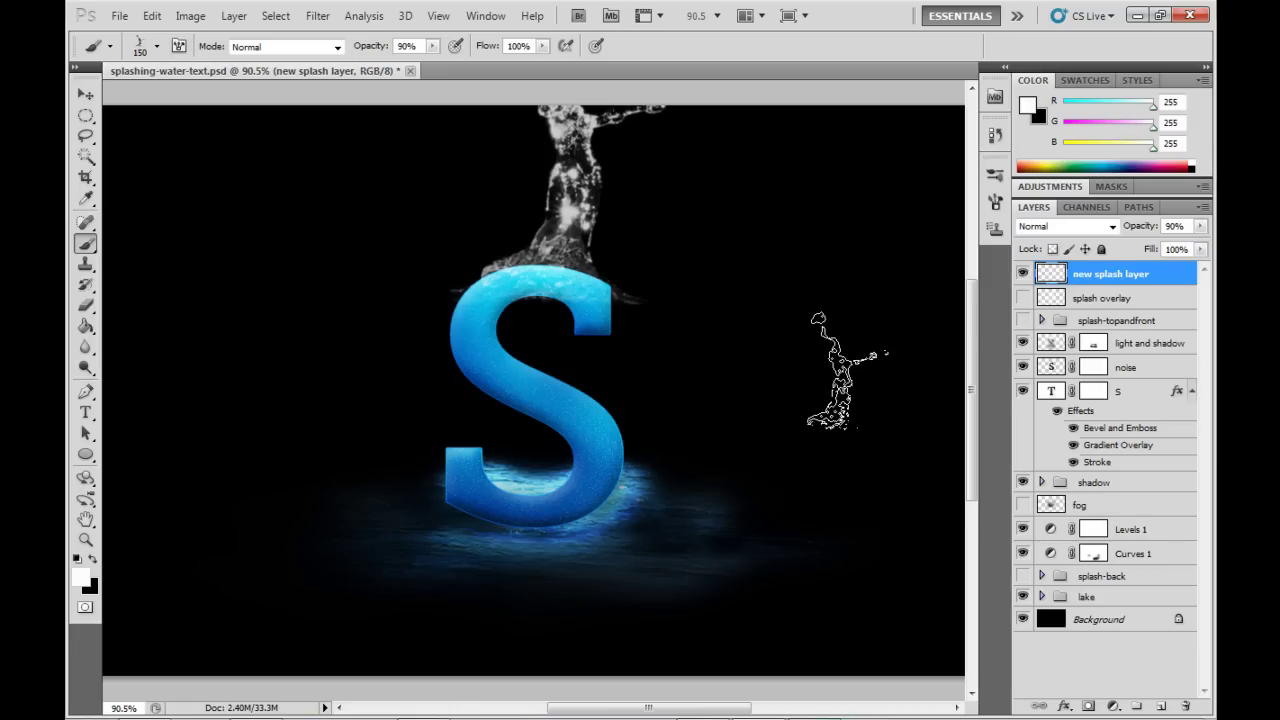
Stamp a size-200 splash with brush 2444 at the S's lower-left tip.
left_click(158, 48)
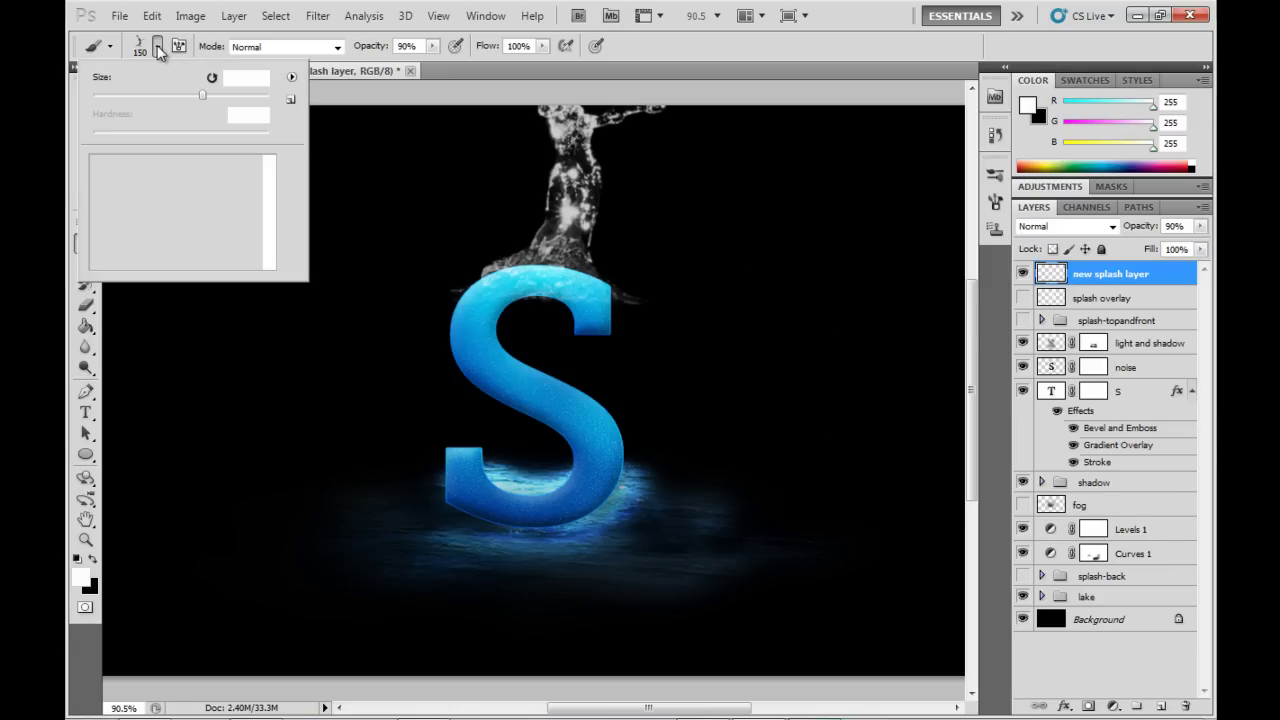
mouse_move(270, 245)
left_mouse_down()
mouse_move(283, 221)
mouse_move(281, 236)
left_mouse_up()
left_click(247, 165)
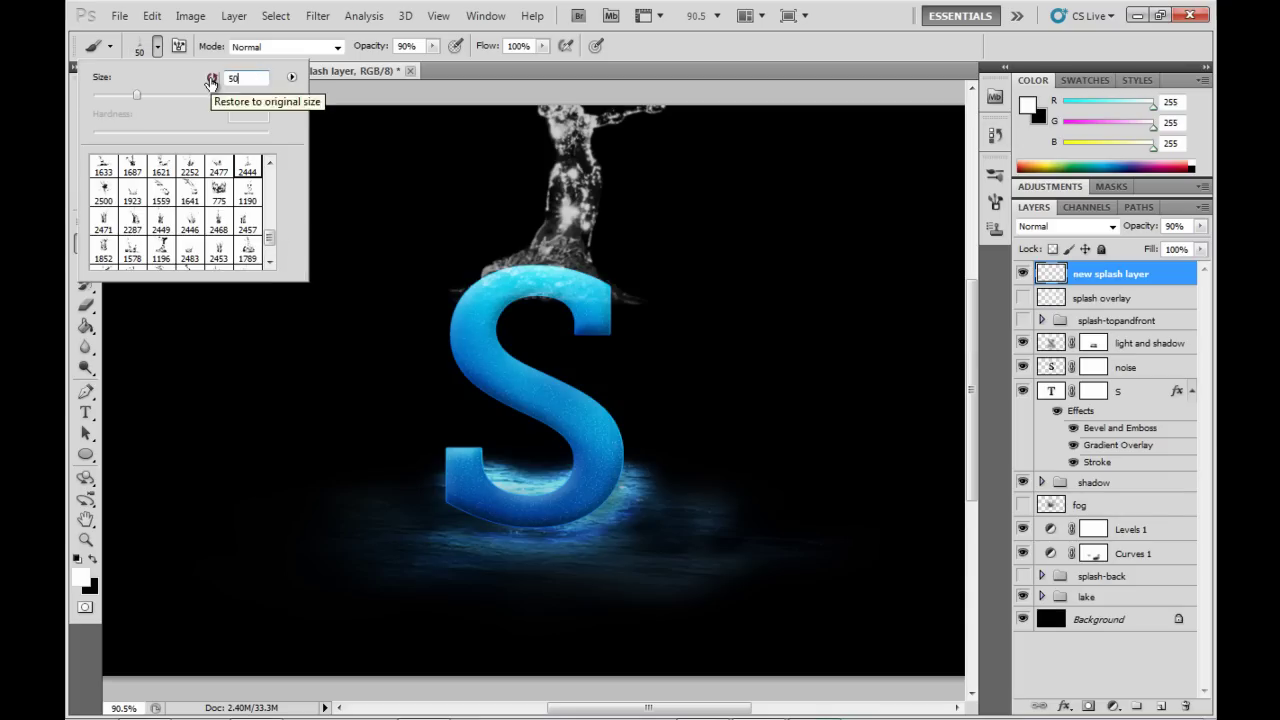
key("Escape")
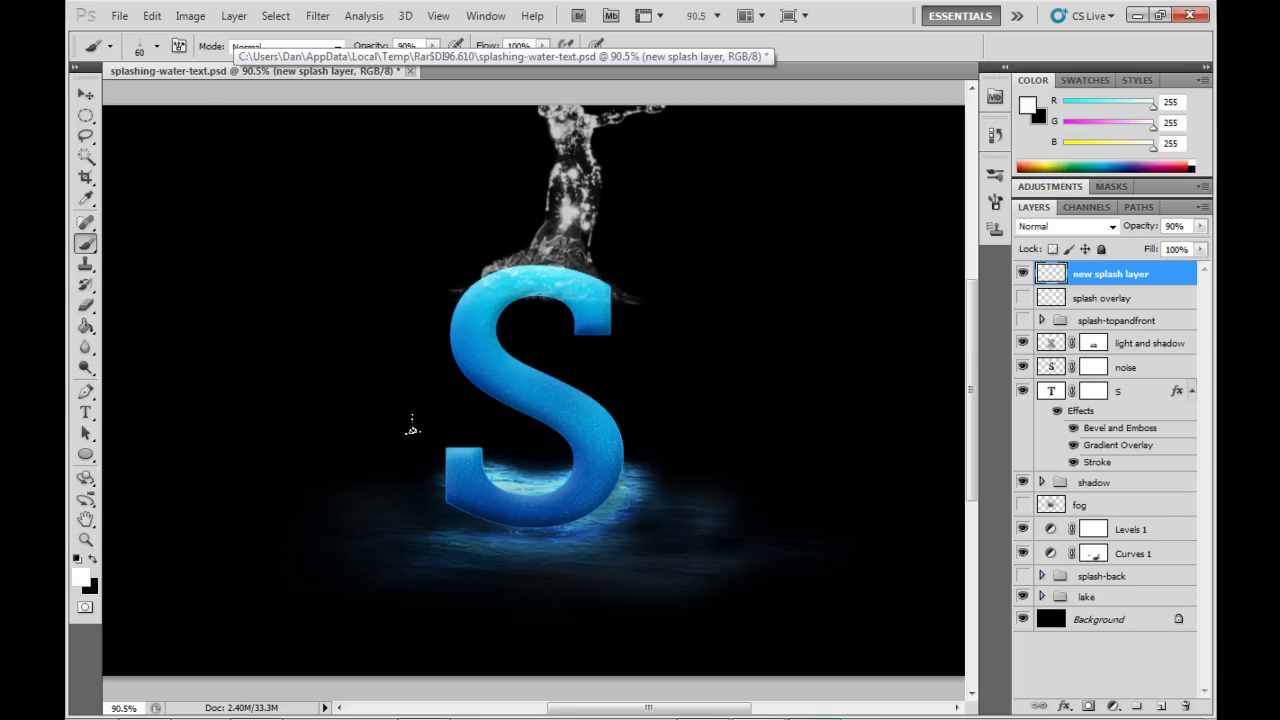
key("bracketright")
key("bracketright")
key("bracketright")
key("bracketright")
key("bracketright")
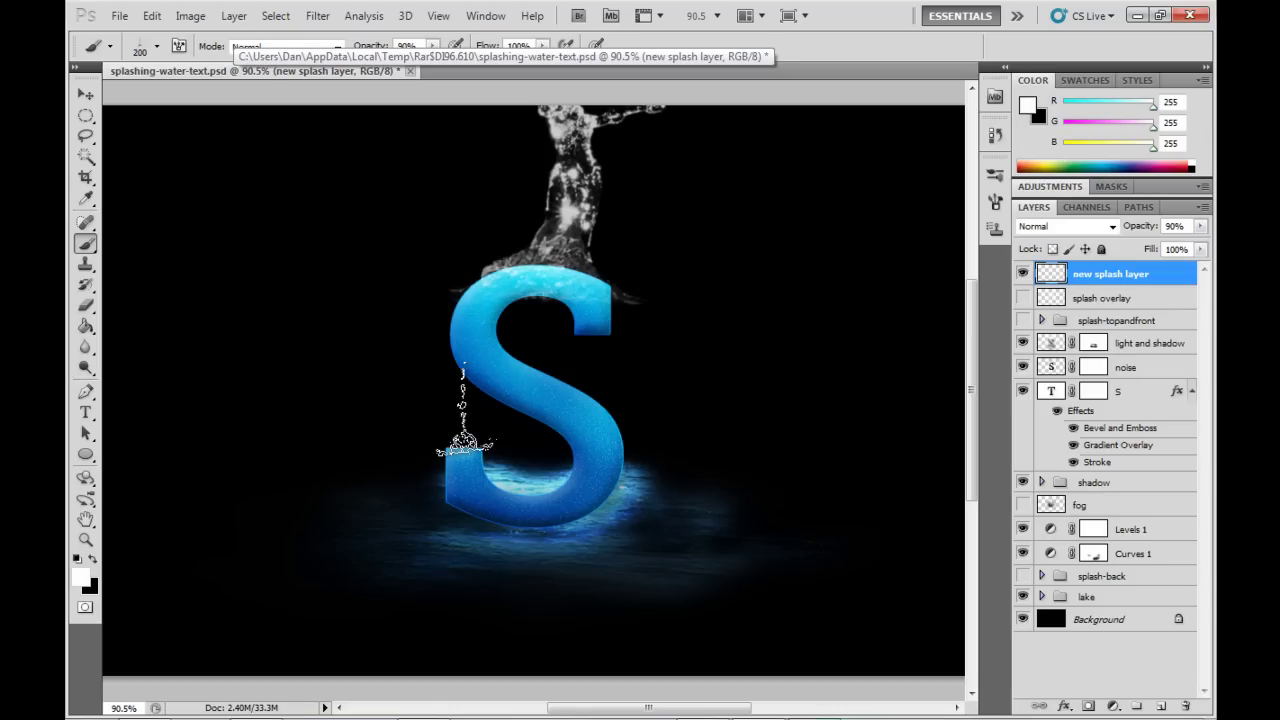
key("bracketright")
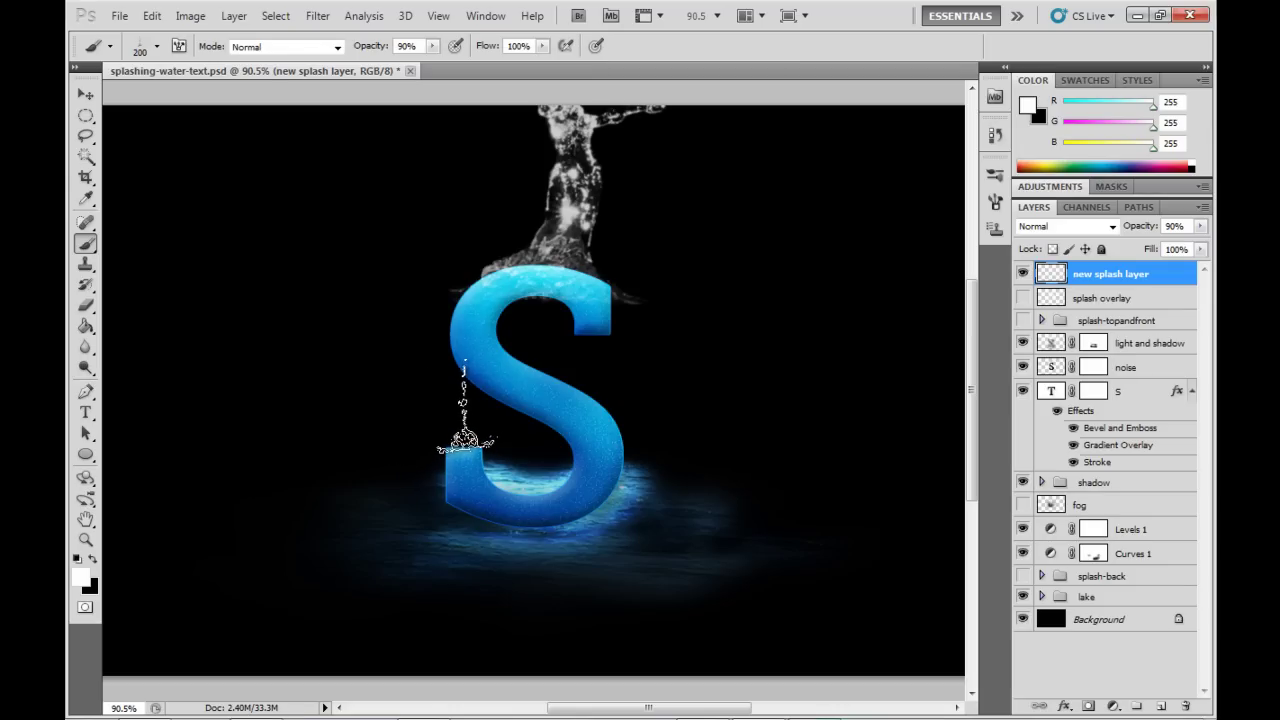
left_click(466, 410)
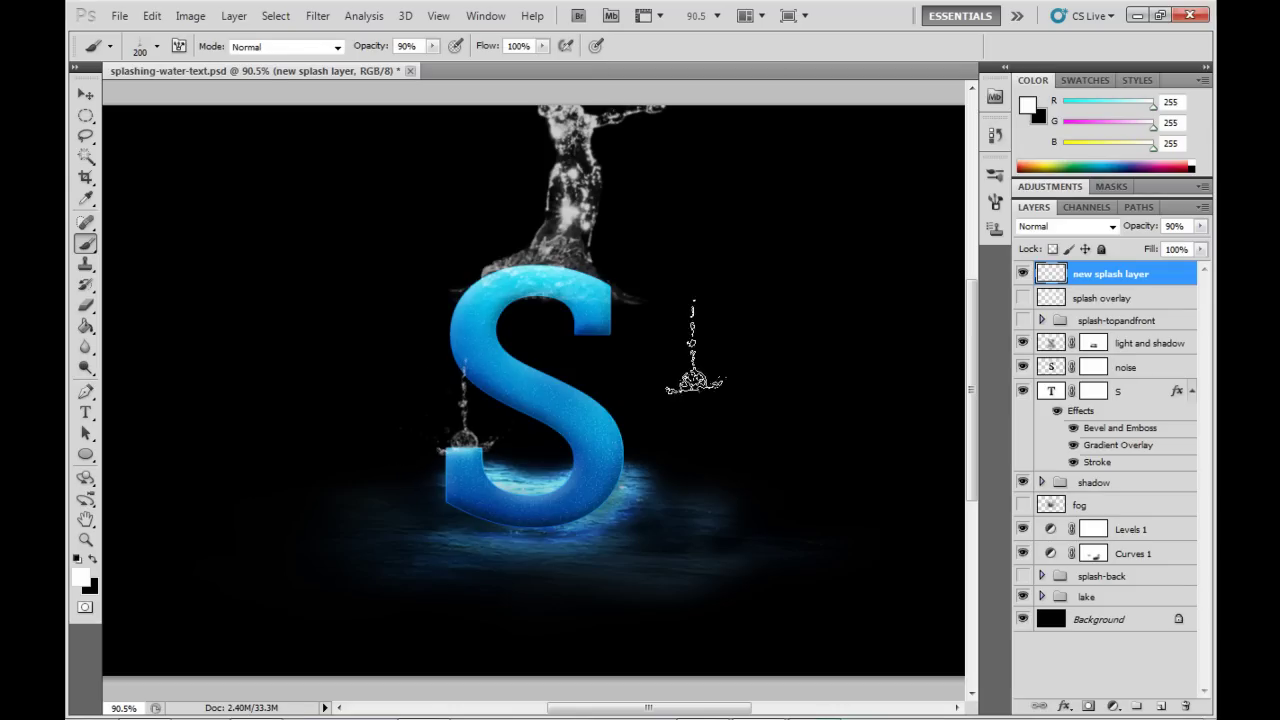
Erase softly at 50% opacity and 20% flow to fade the splash column and lower-left drops.
left_click(86, 94)
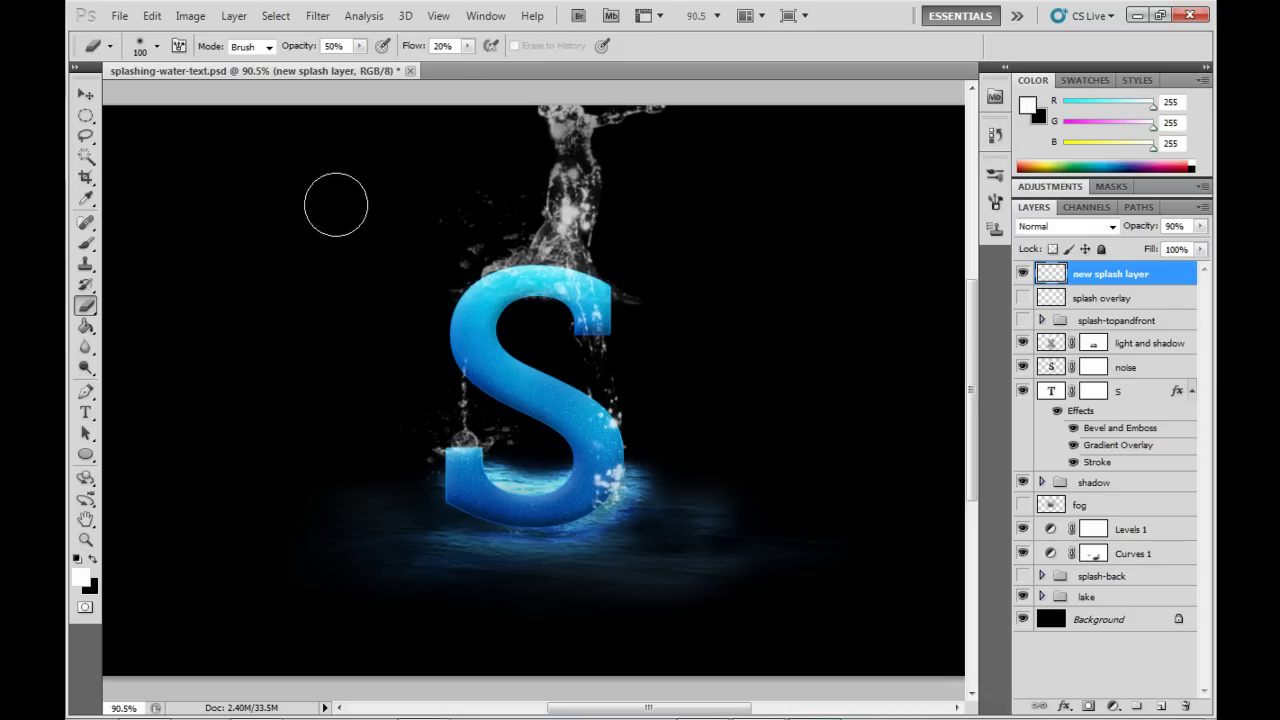
mouse_move(629, 183)
left_mouse_down()
mouse_move(608, 151)
mouse_move(493, 144)
mouse_move(643, 124)
mouse_move(515, 184)
mouse_move(656, 161)
mouse_move(573, 200)
mouse_move(622, 206)
mouse_move(593, 210)
mouse_move(592, 92)
mouse_move(642, 158)
mouse_move(589, 199)
mouse_move(623, 239)
mouse_move(591, 245)
mouse_move(560, 228)
left_mouse_up()
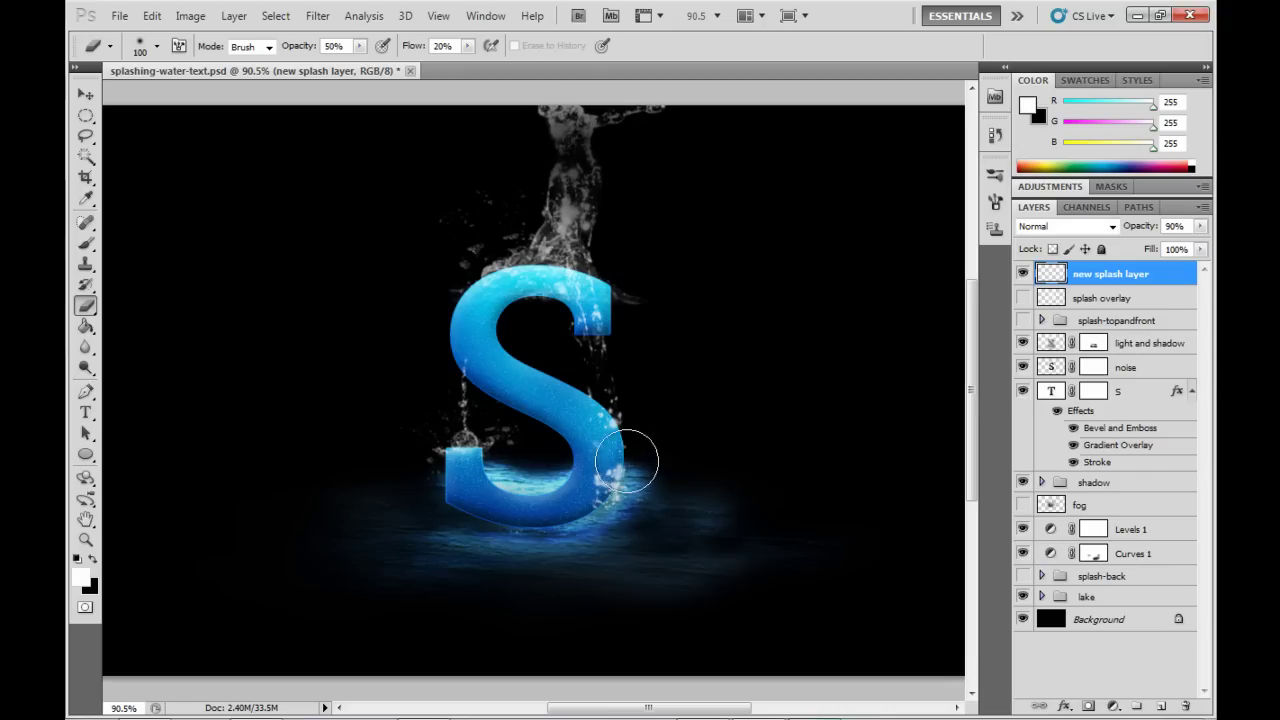
key("bracketleft")
key("bracketleft")
key("bracketleft")
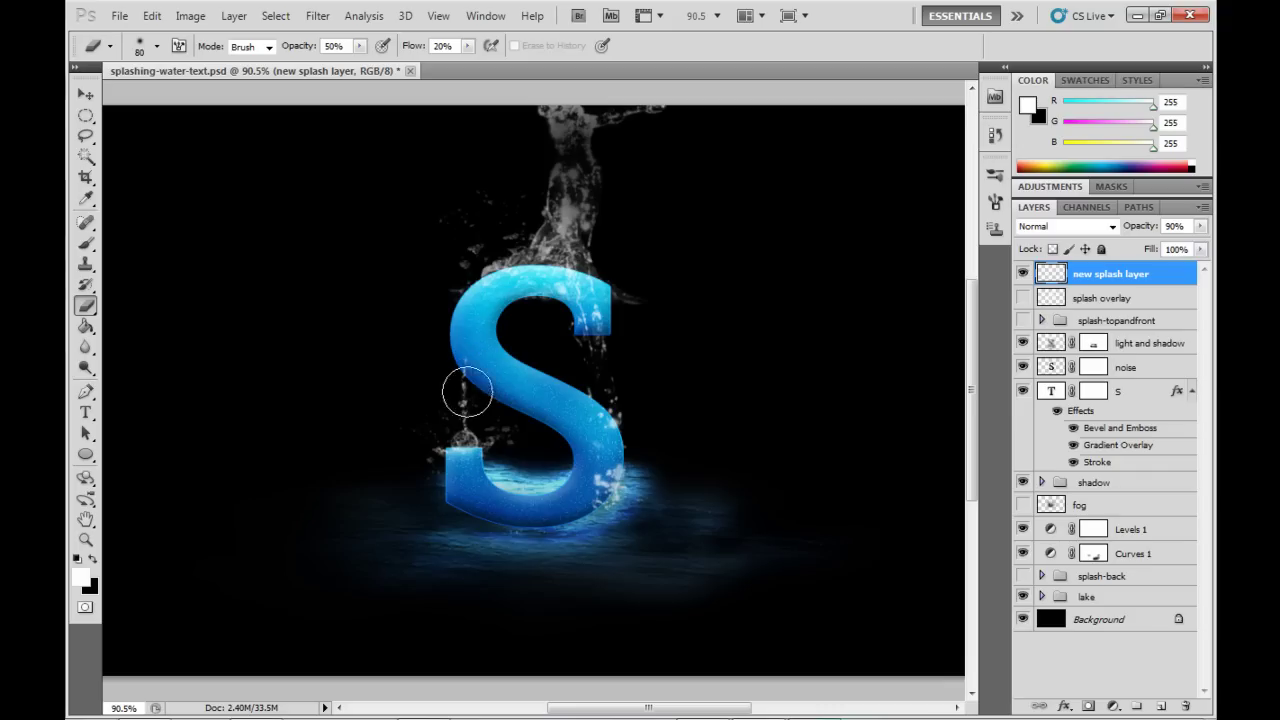
mouse_move(426, 411)
left_mouse_down()
mouse_move(466, 374)
mouse_move(434, 449)
left_mouse_up()
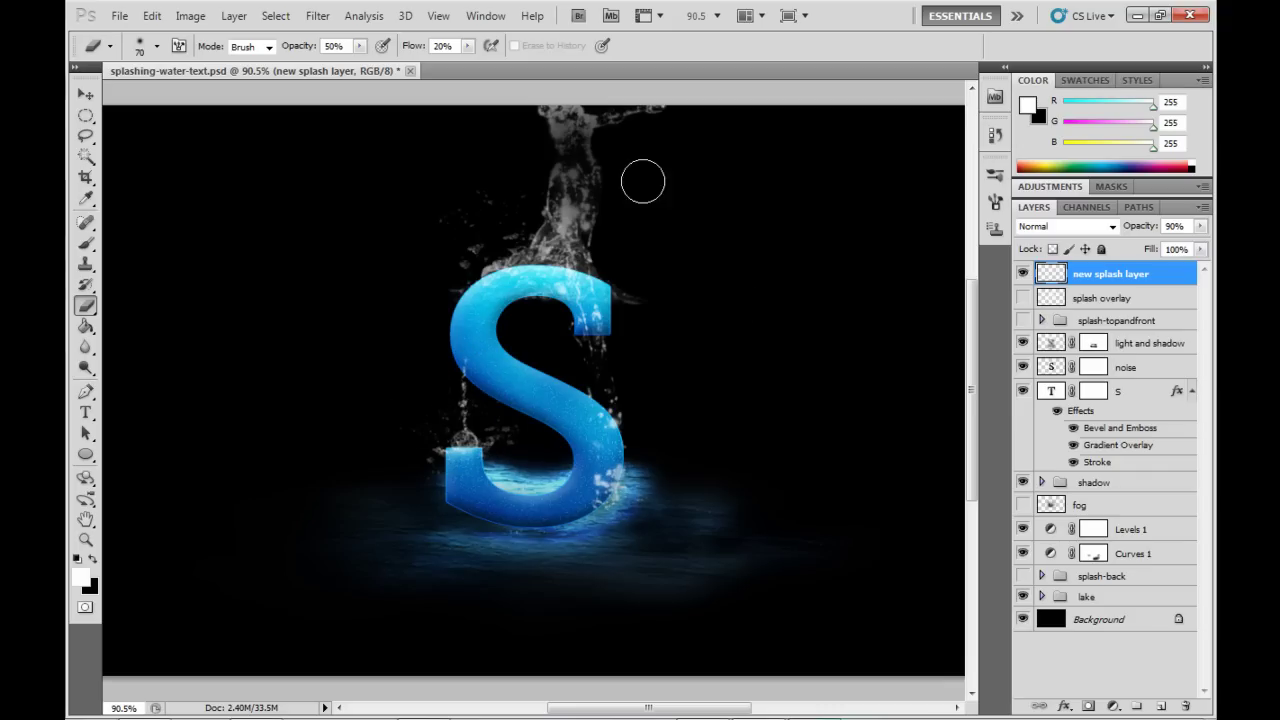
left_click_drag(456, 259, 634, 263)
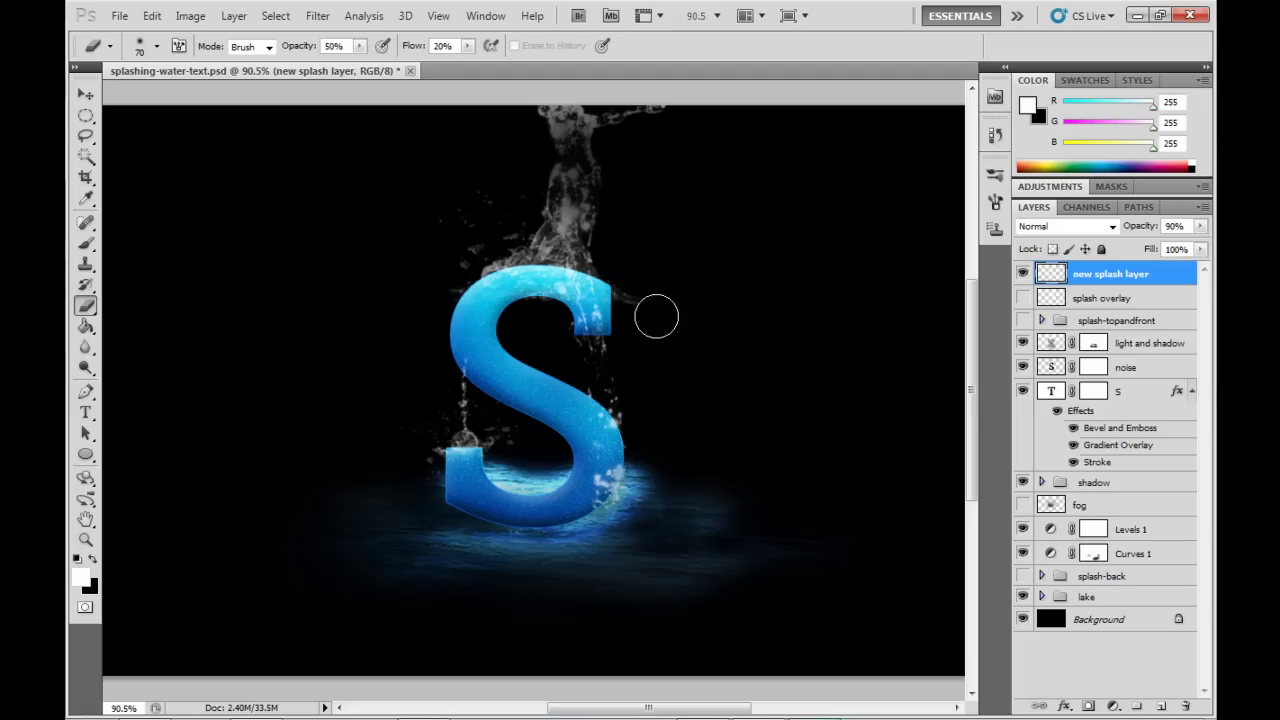
left_click_drag(633, 131, 477, 134)
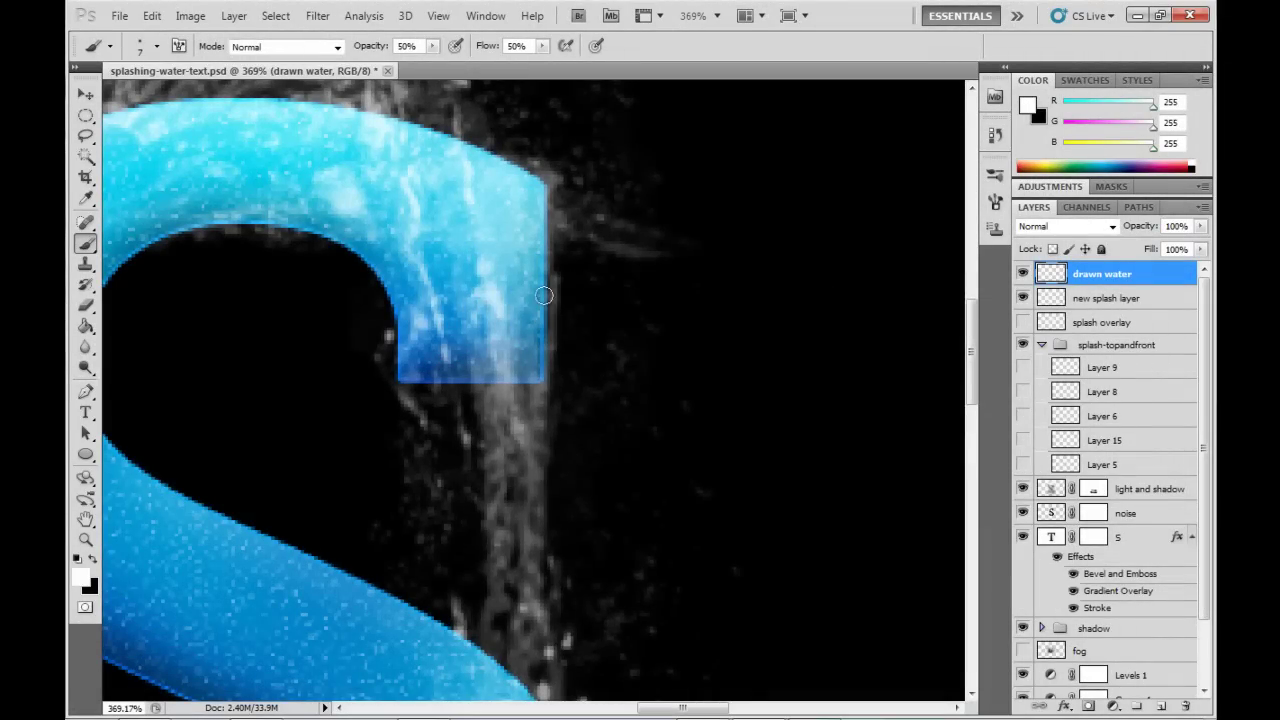
Paint 50% white highlights down the S's right edge and the water streak beneath it.
mouse_move(543, 295)
left_mouse_down()
mouse_move(519, 458)
mouse_move(526, 555)
left_mouse_up()
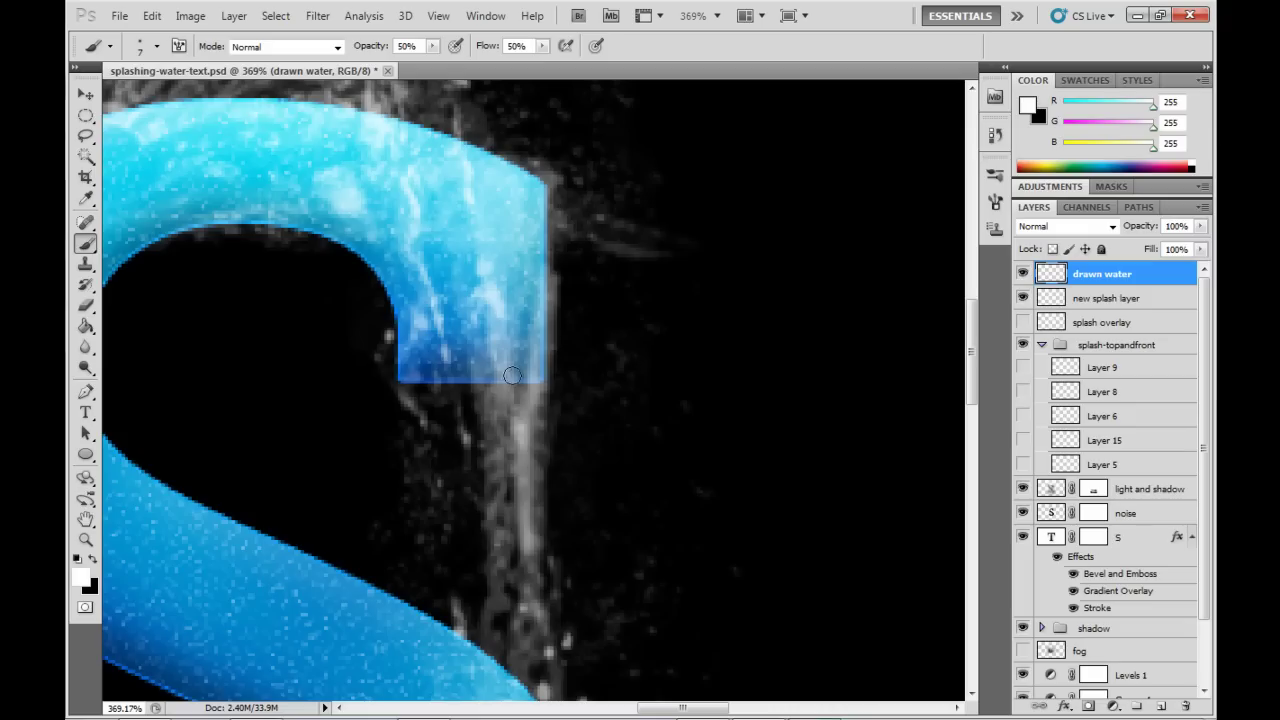
mouse_move(511, 375)
left_mouse_down()
mouse_move(526, 622)
mouse_move(555, 531)
left_mouse_up()
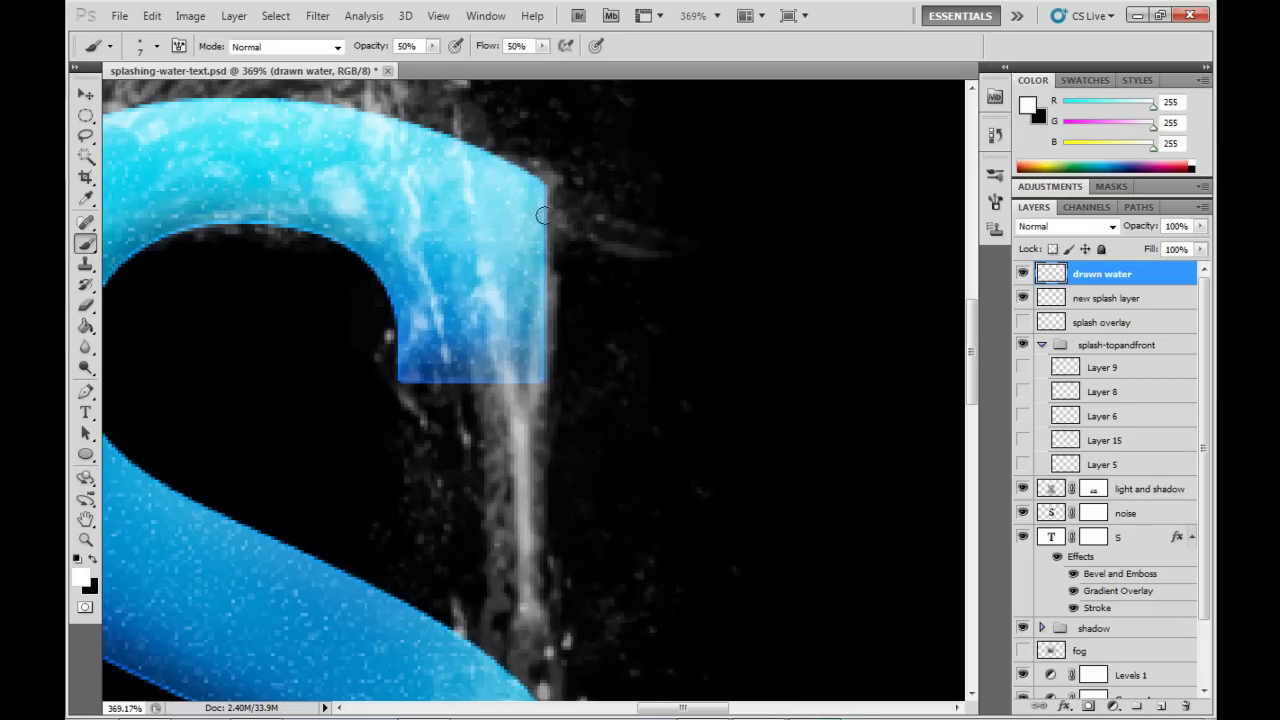
left_click_drag(543, 214, 537, 364)
mouse_move(537, 208)
left_mouse_down()
mouse_move(525, 671)
mouse_move(520, 585)
left_mouse_up()
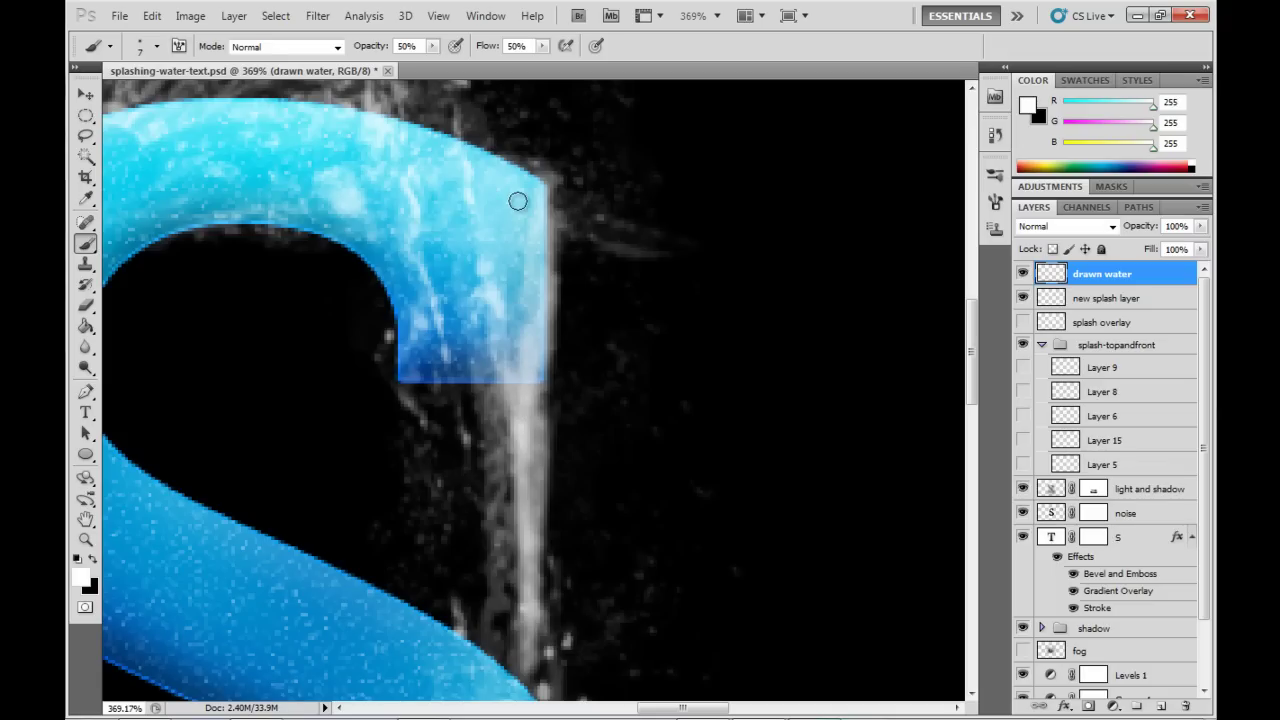
left_click_drag(517, 200, 534, 396)
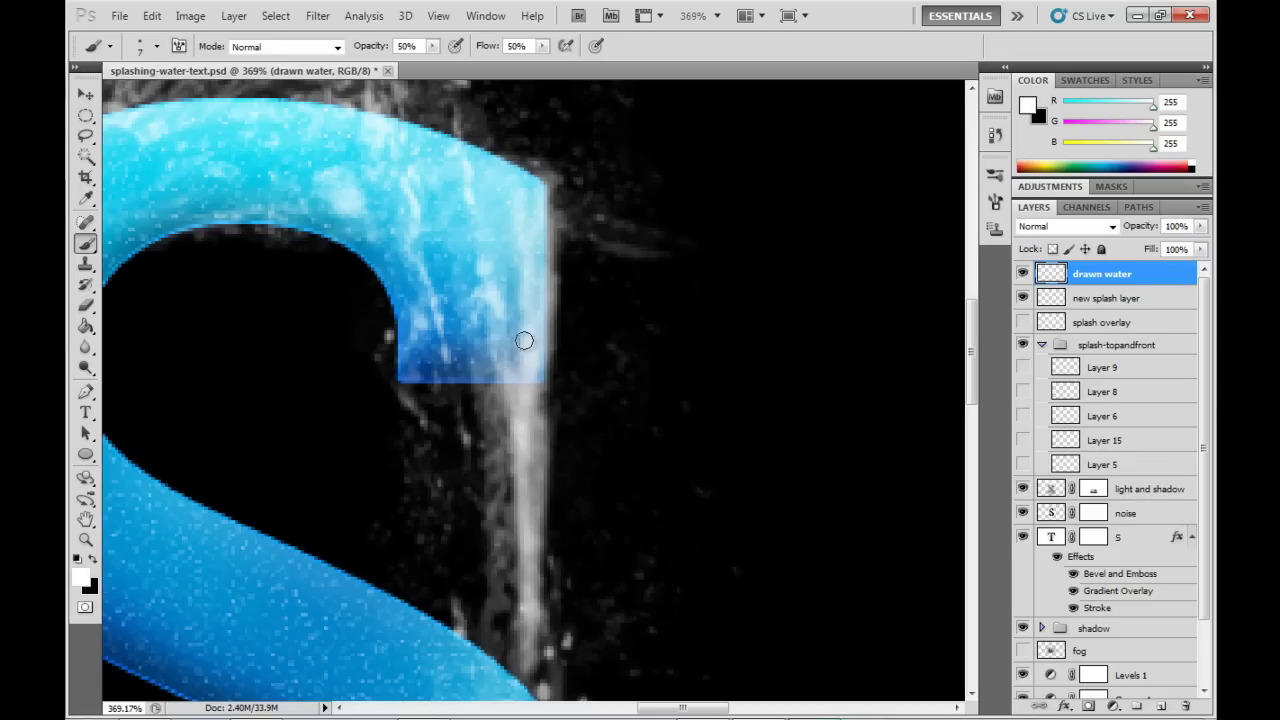
mouse_move(538, 209)
left_mouse_down()
mouse_move(536, 176)
mouse_move(541, 348)
left_mouse_up()
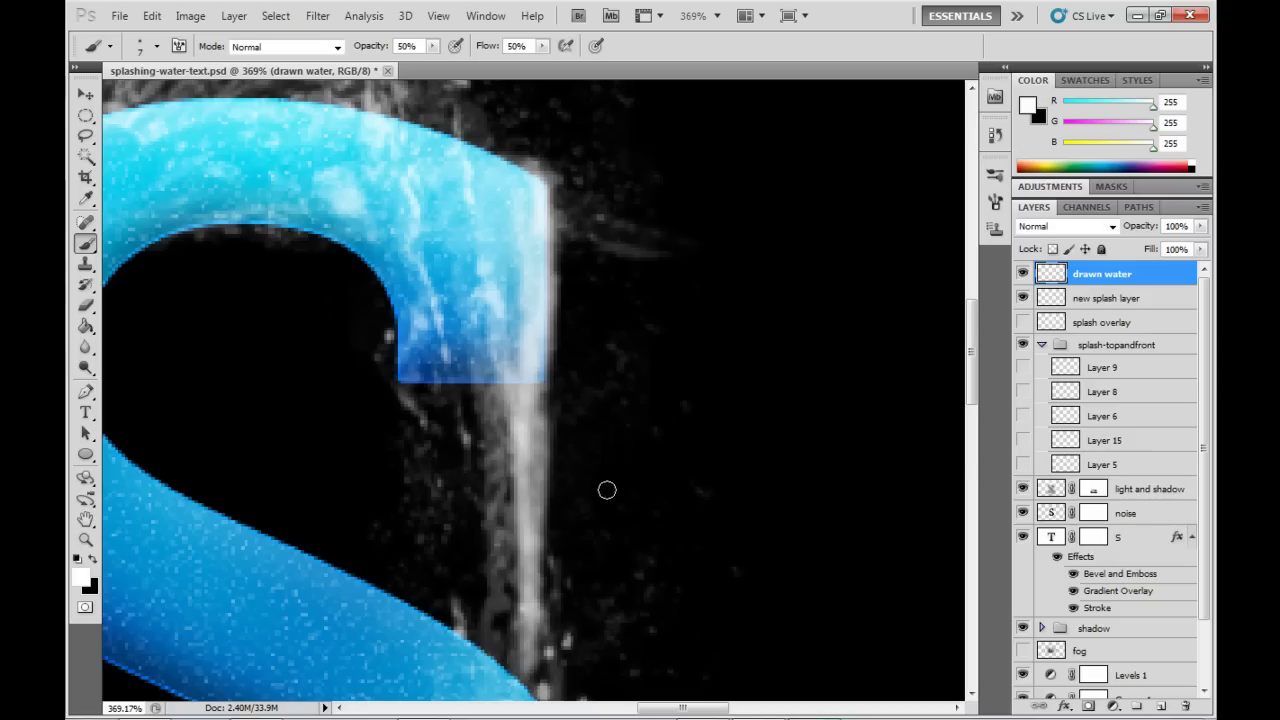
left_click_drag(538, 624, 534, 650)
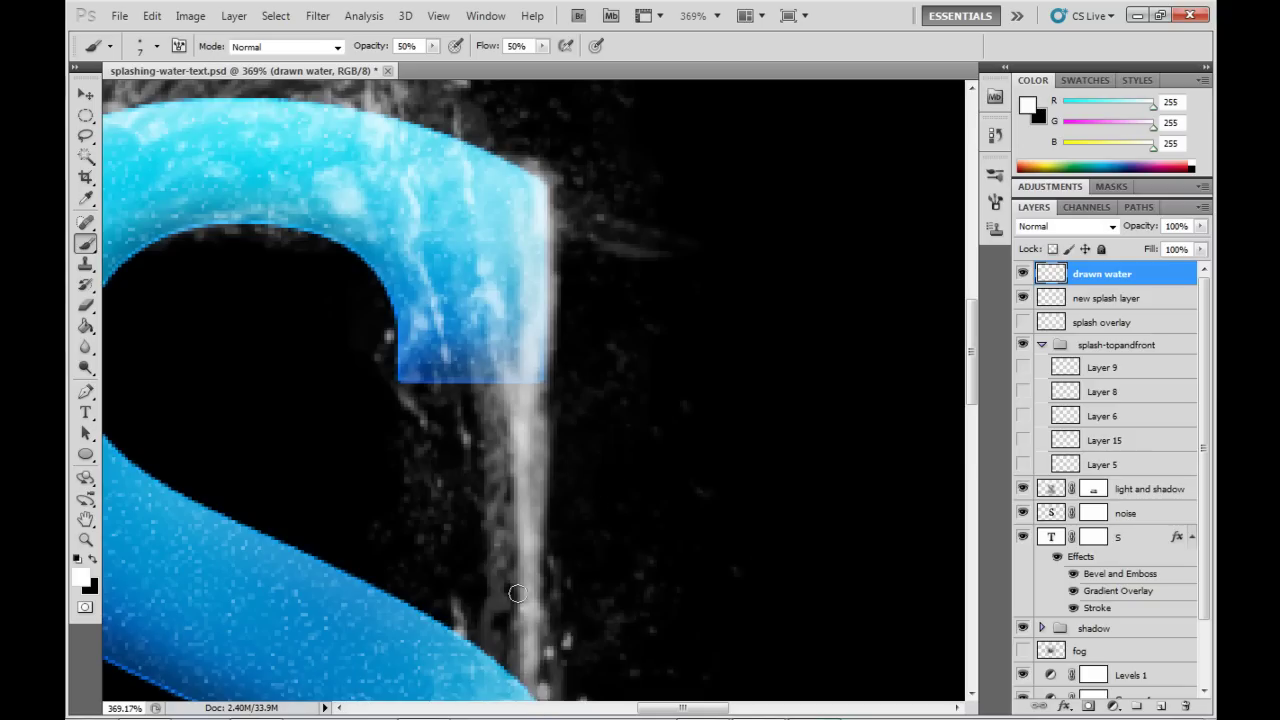
left_click_drag(517, 593, 518, 698)
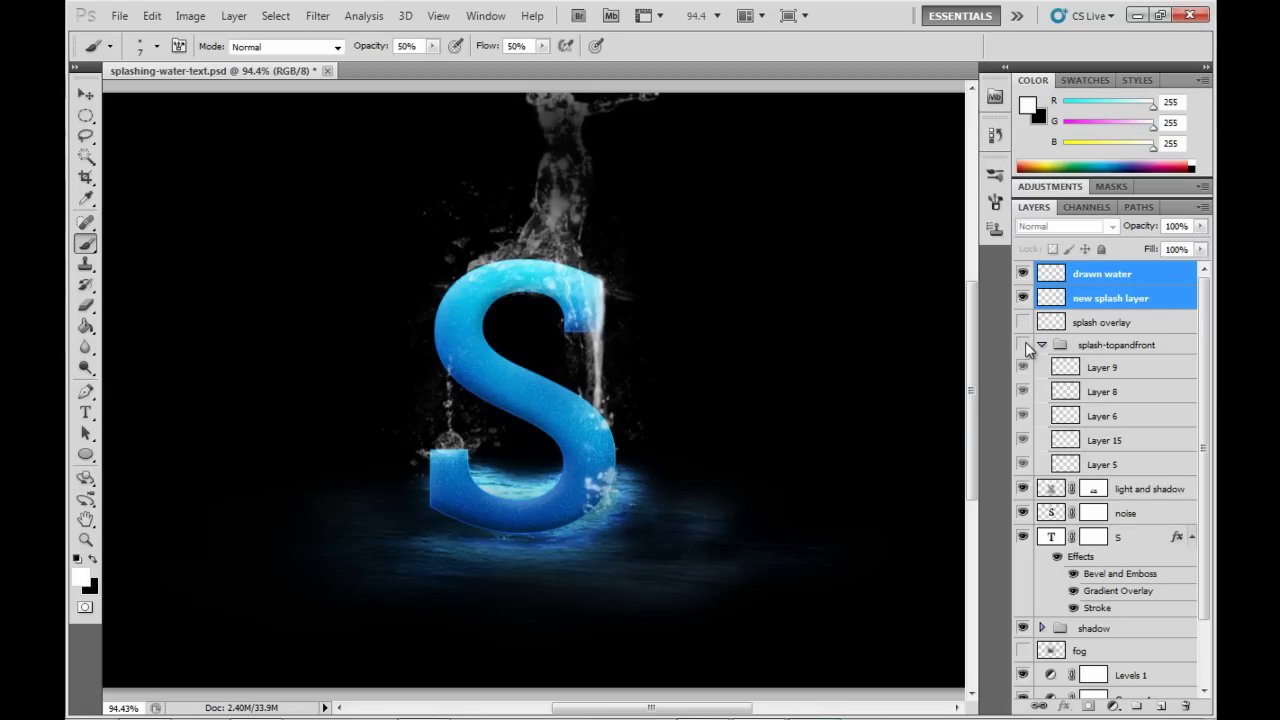
Make the splash-topandfront group visible and select it with the Move tool.
left_click(1082, 350)
left_click(1023, 345)
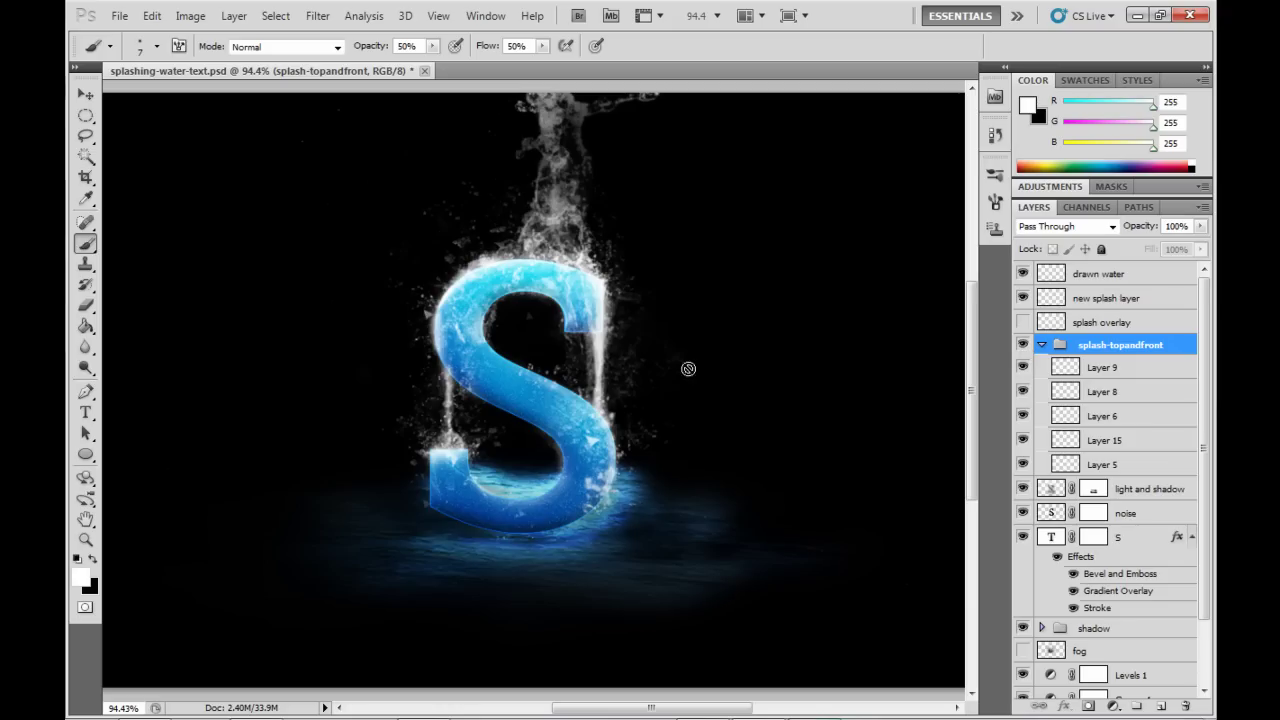
left_click(85, 94)
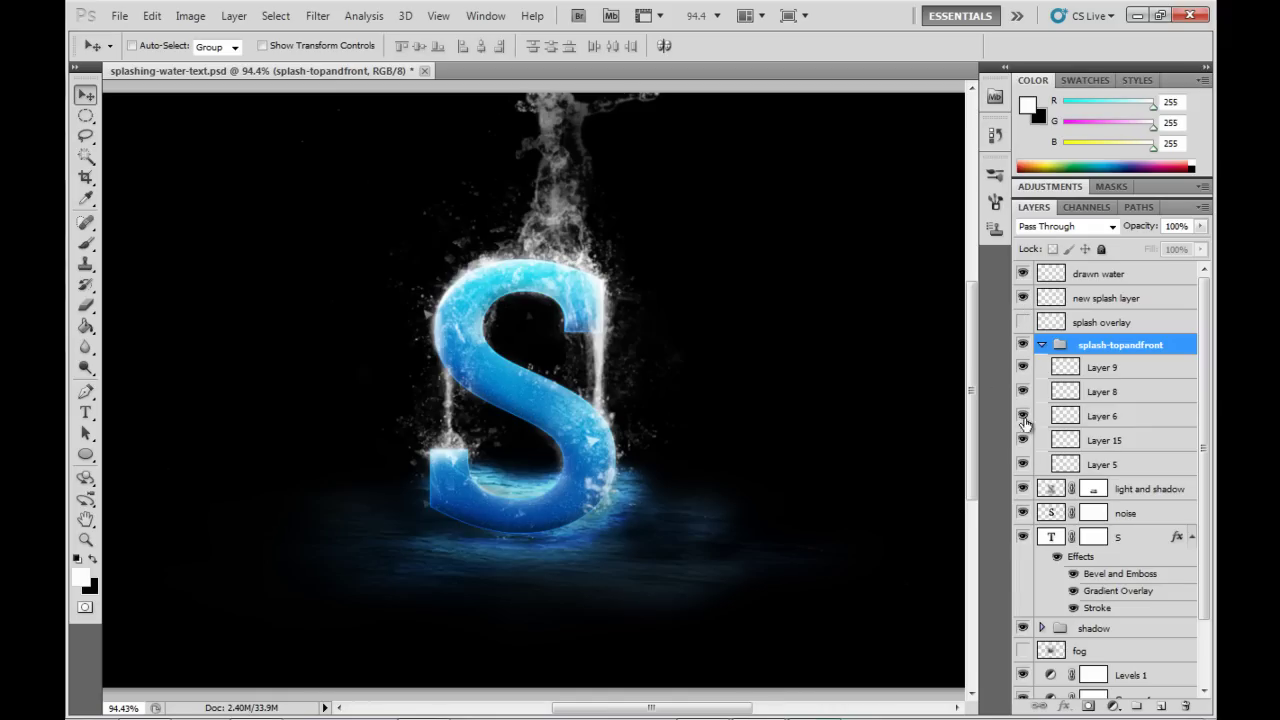
Toggle Layer 5, Layer 15 and Layer 8 off and on to compare their splashes.
left_click(1024, 465)
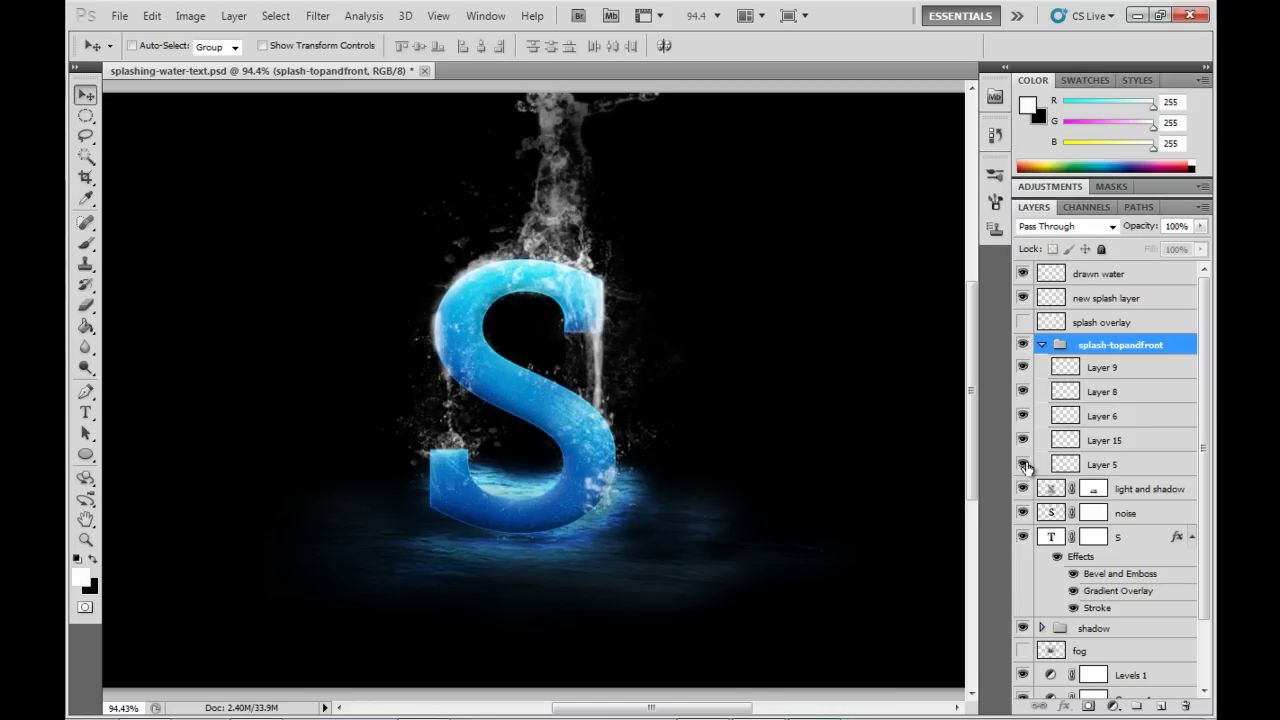
left_click(1024, 465)
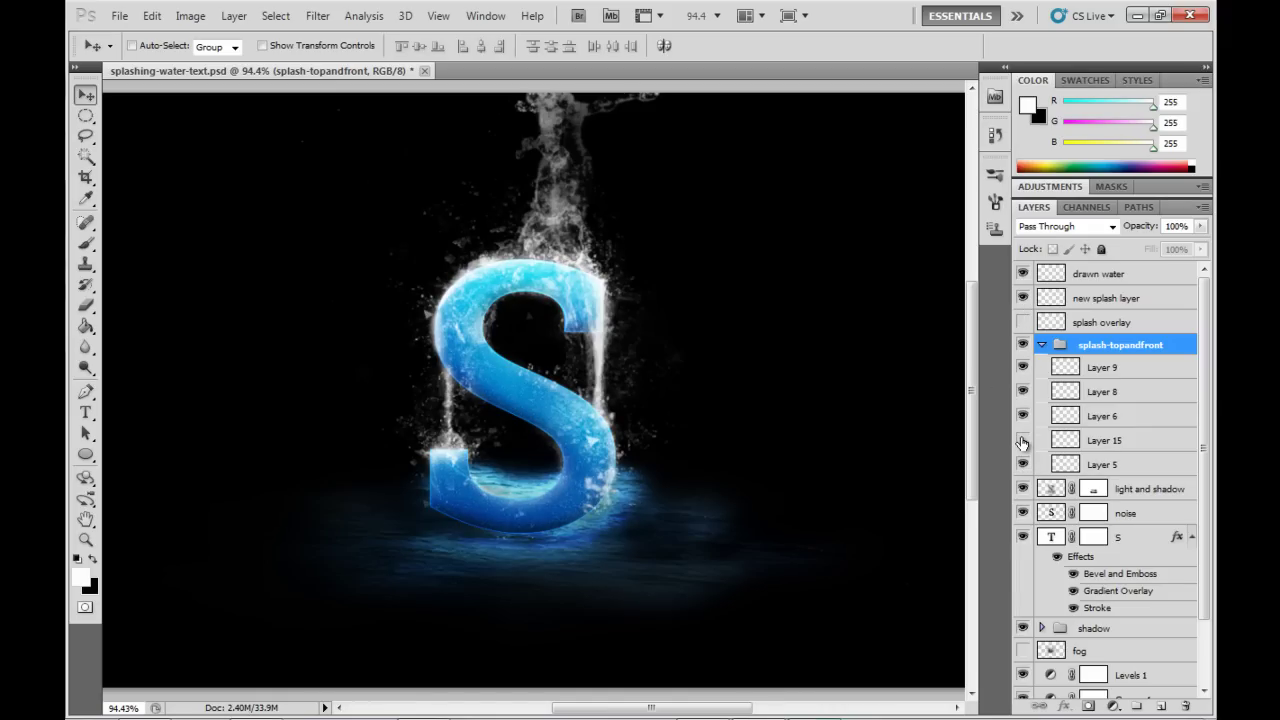
left_click(1022, 440)
left_click(1026, 440)
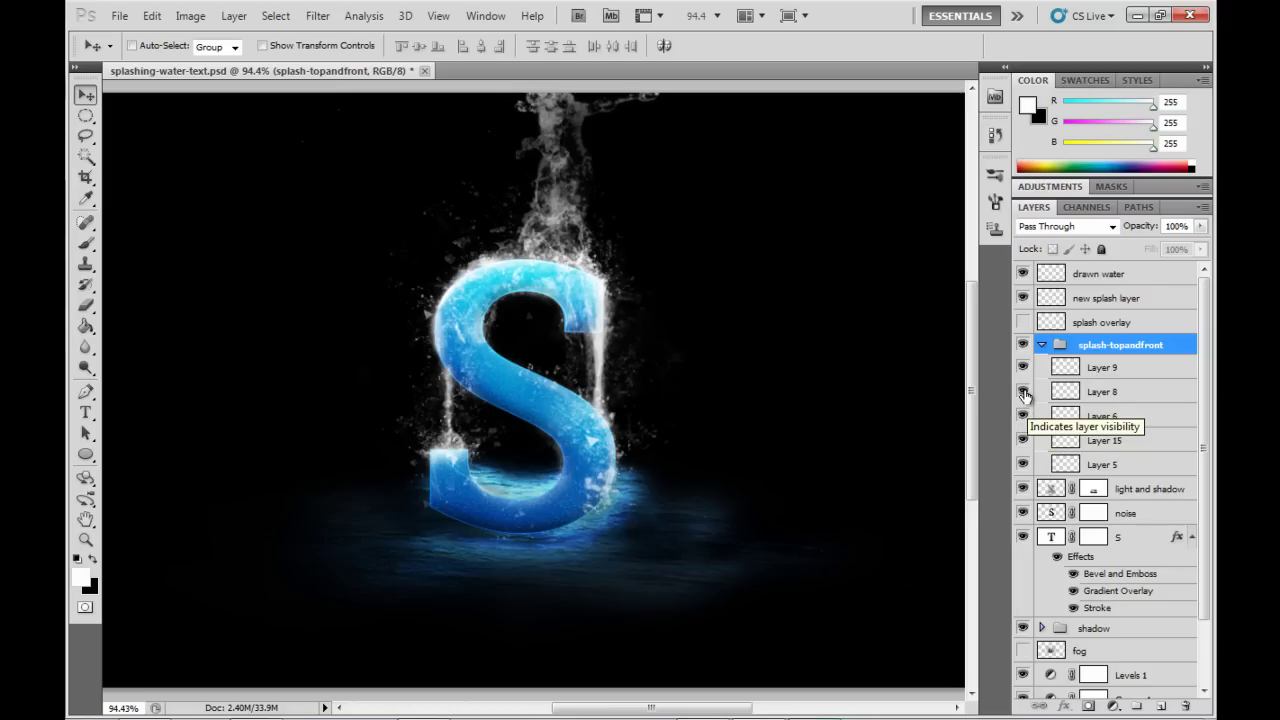
left_click(1023, 392)
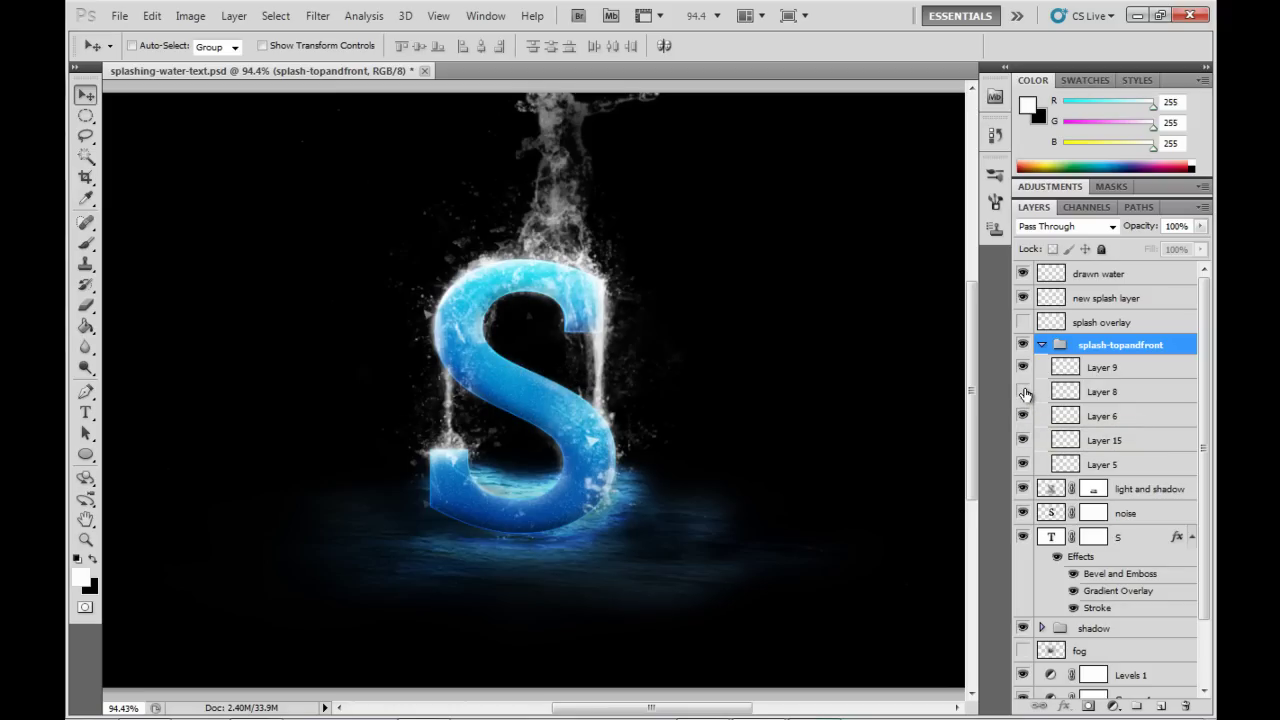
left_click(1023, 392)
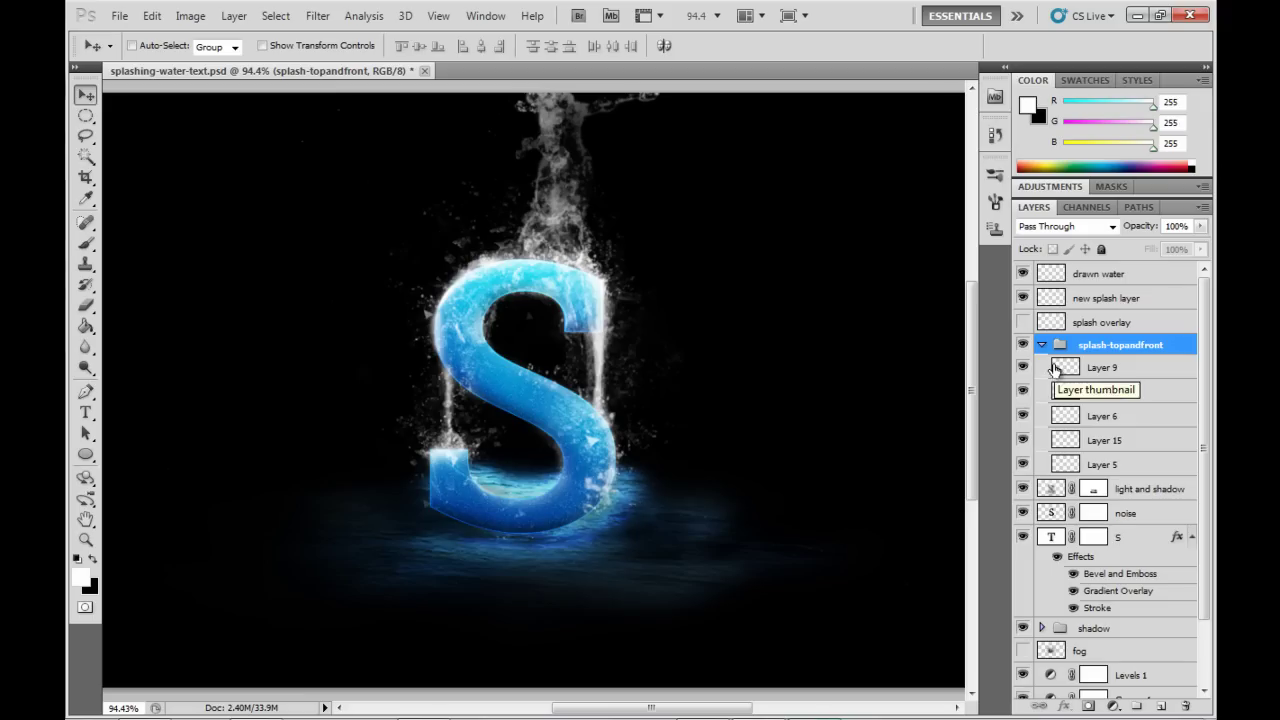
Move the drawn water and new splash layer into the splash-topandfront group.
left_click(1105, 276)
left_click(1108, 297, "shift")
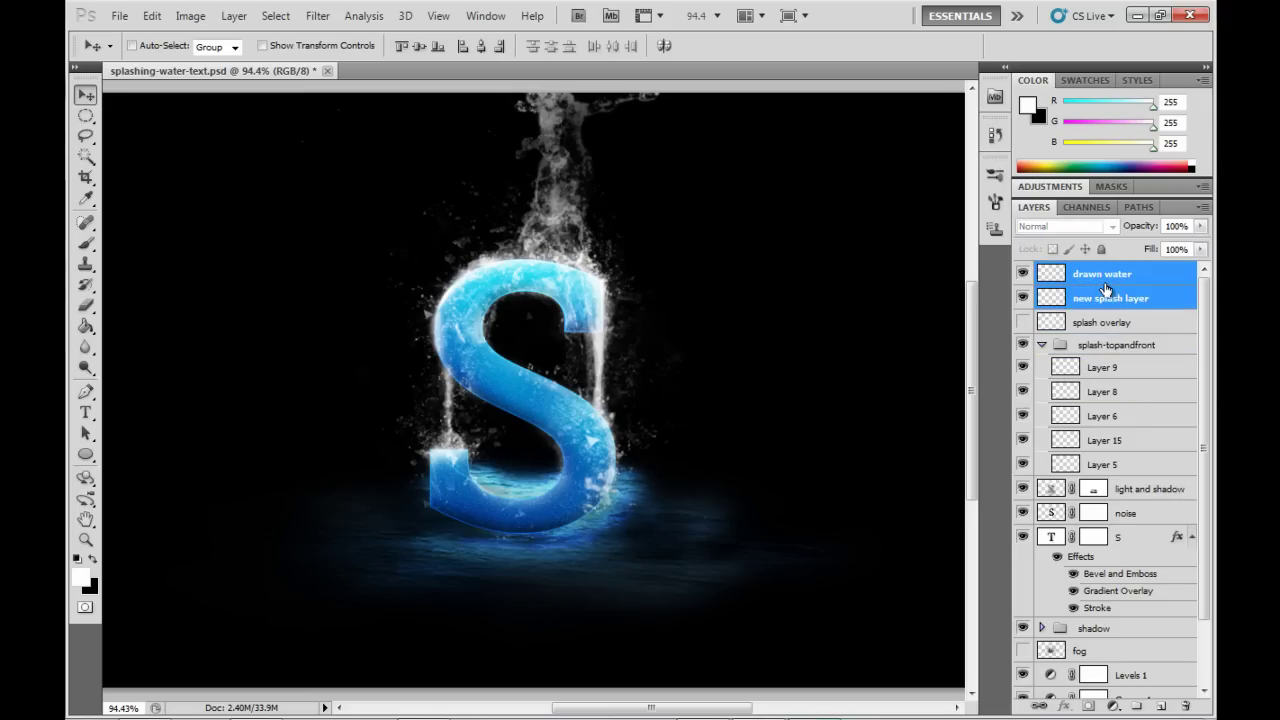
mouse_move(1108, 297)
left_mouse_down()
mouse_move(1091, 323)
mouse_move(1110, 343)
left_mouse_up()
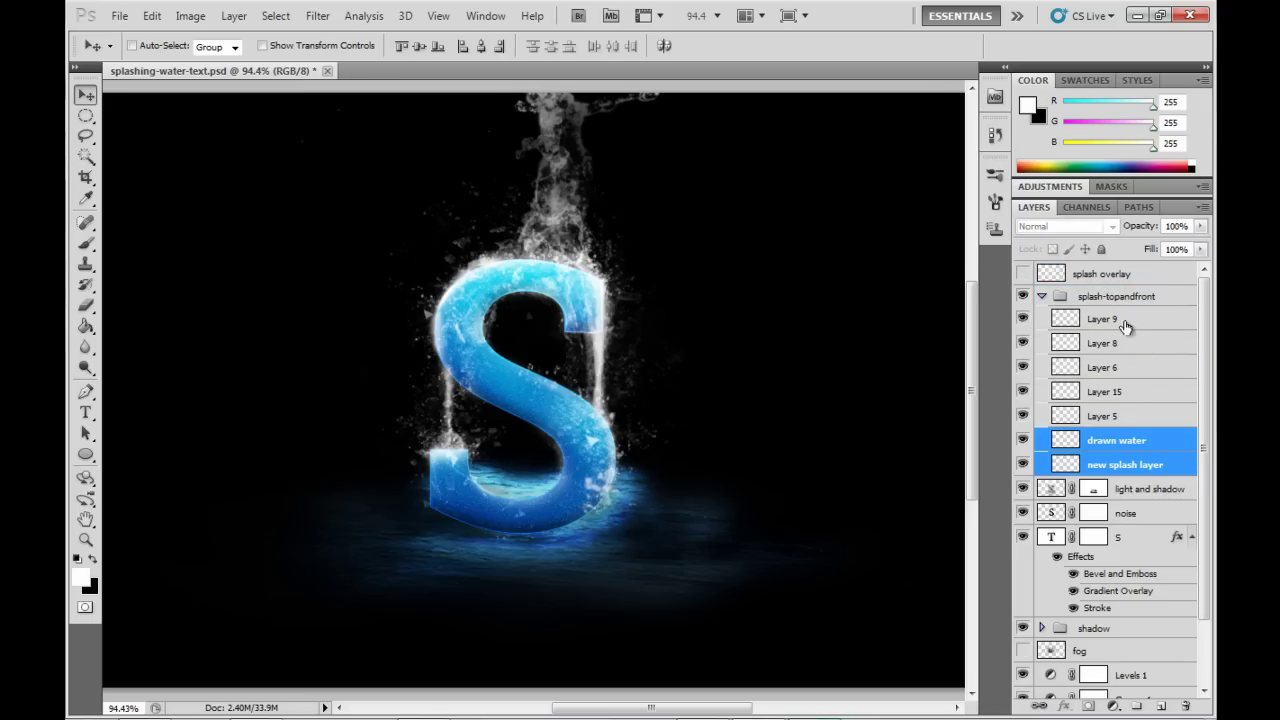
Duplicate splash-topandfront as 'splash-topandfront copy' and merge the copy into one layer.
left_click(1118, 300)
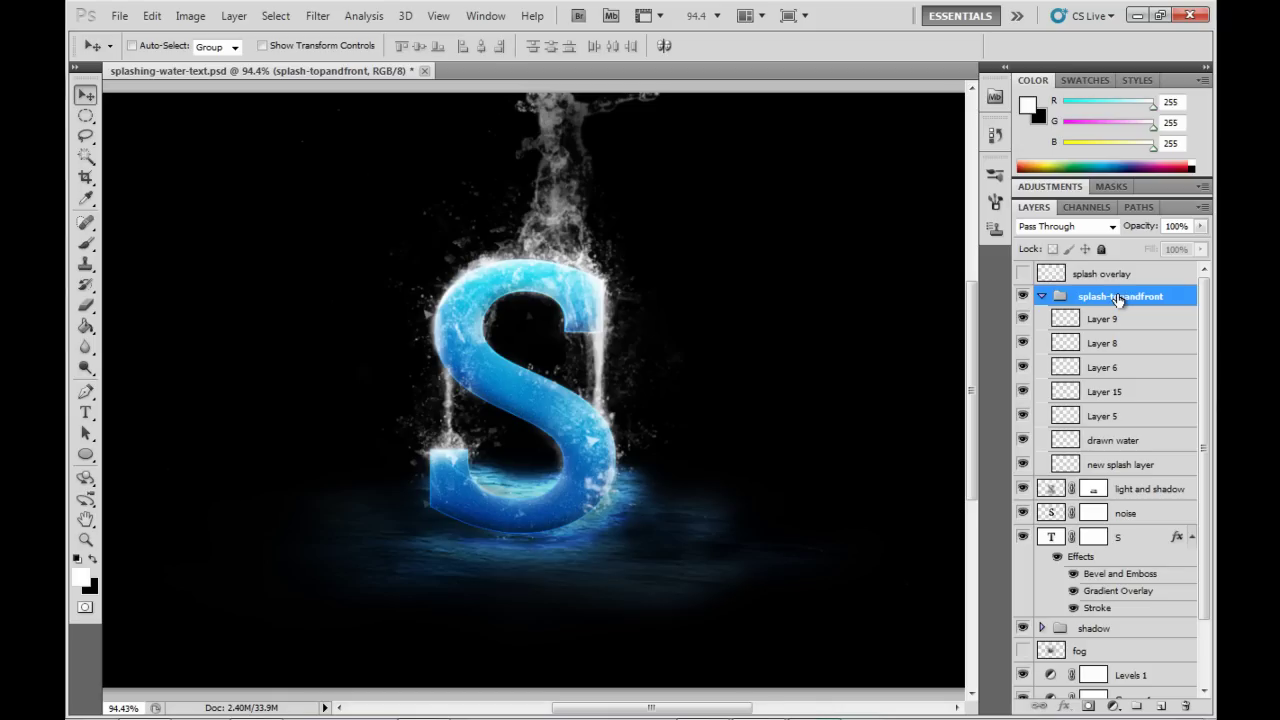
right_click(1118, 300)
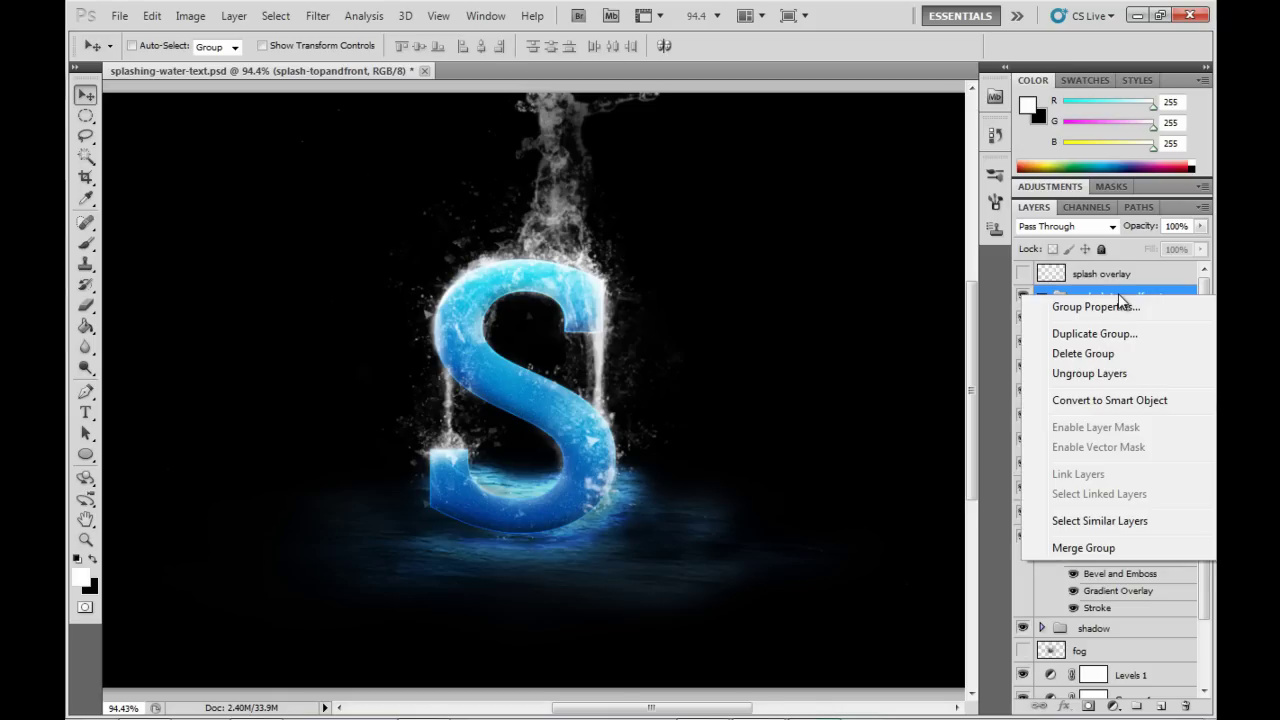
left_click(1107, 336)
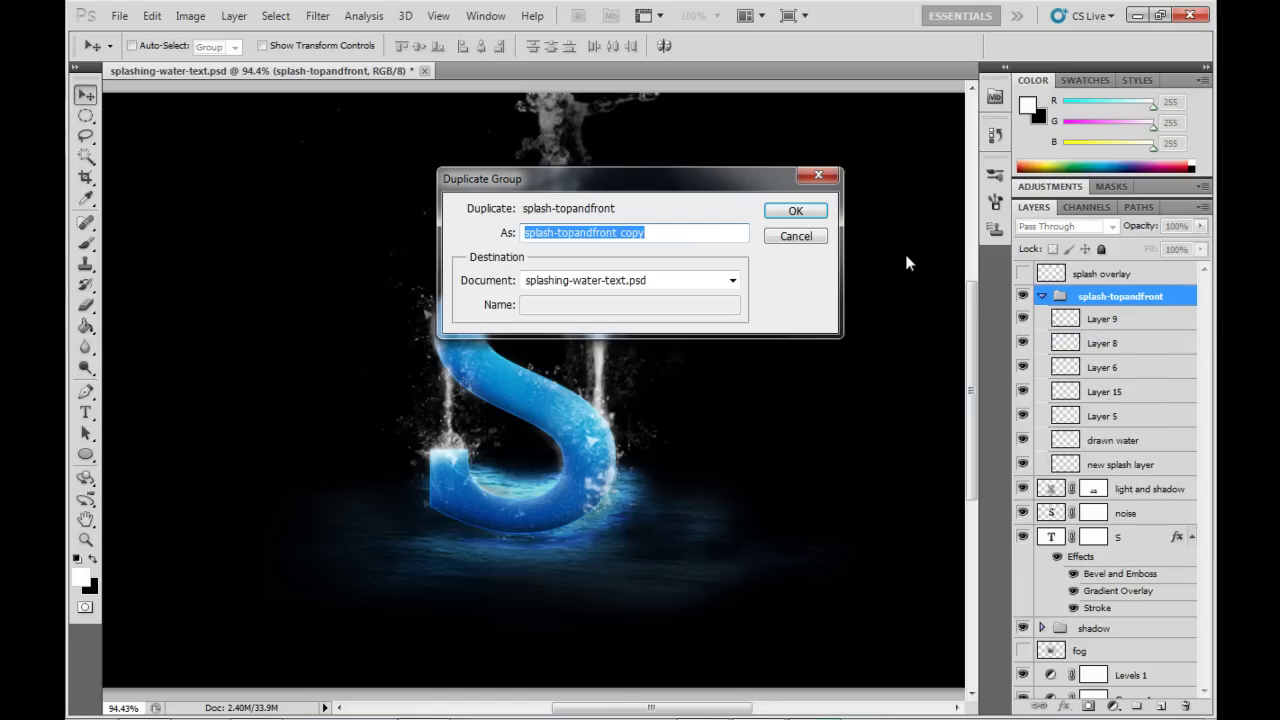
left_click(820, 214)
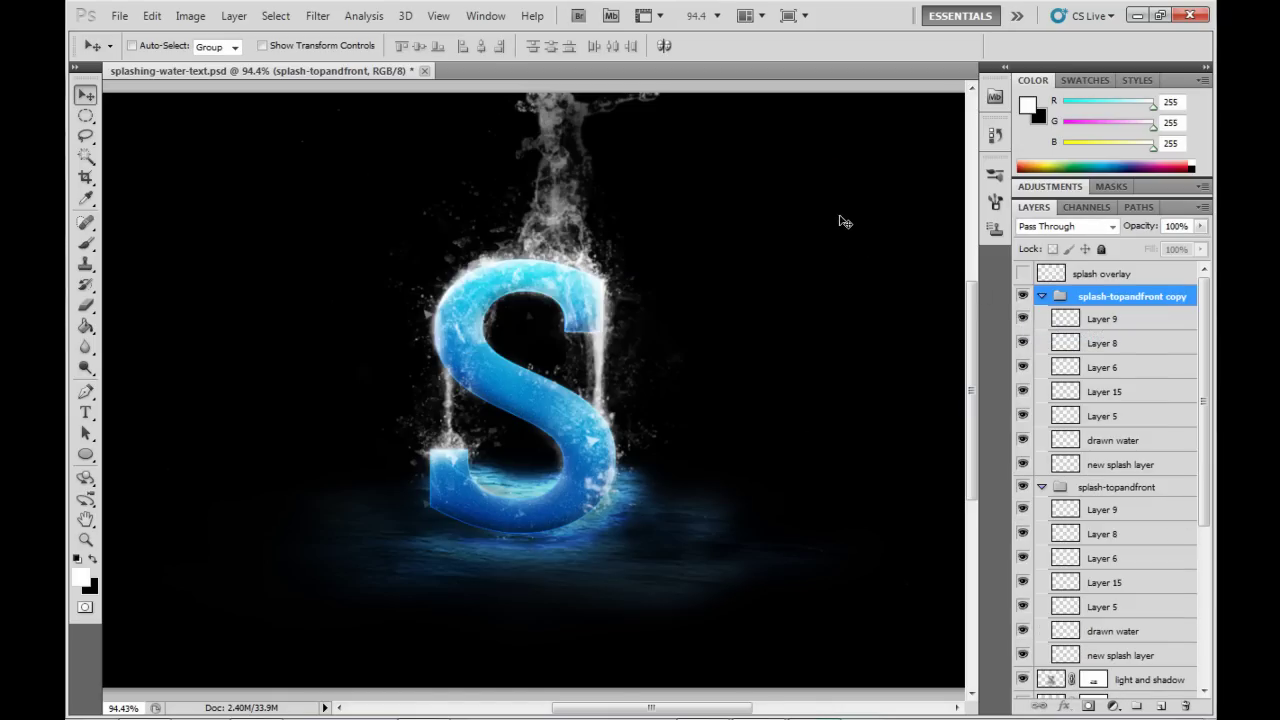
right_click(1115, 300)
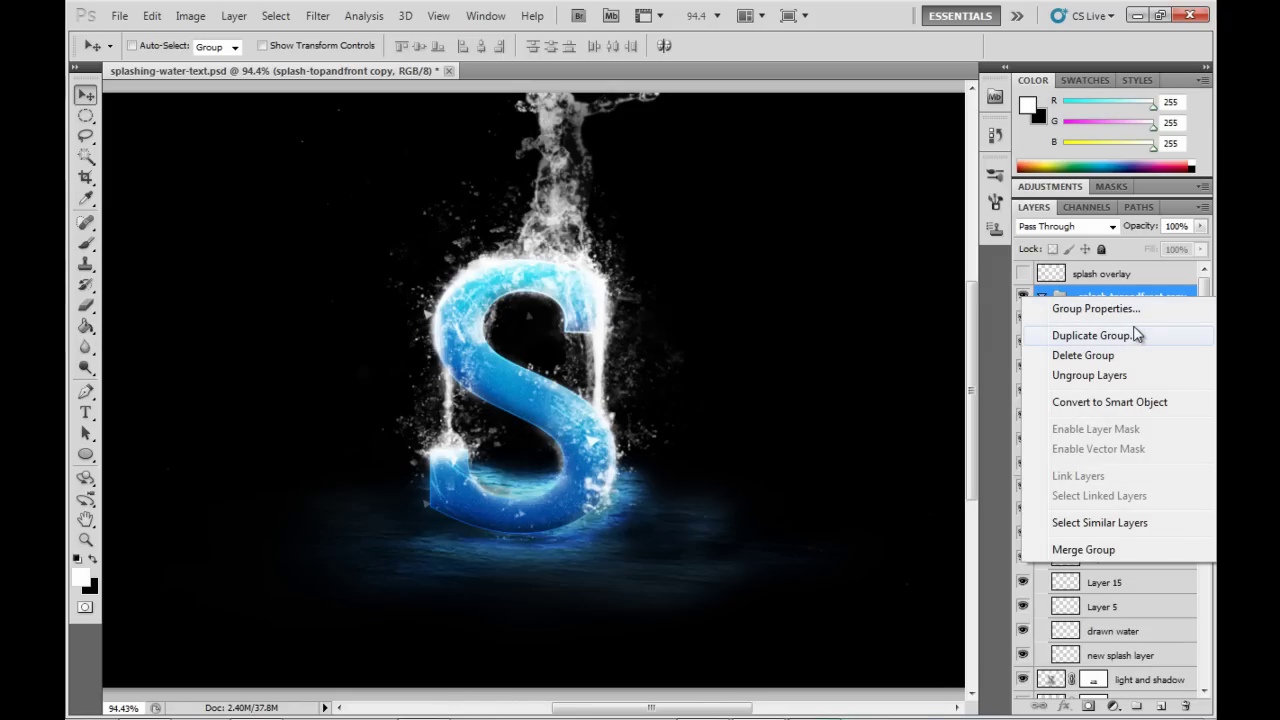
left_click(1084, 549)
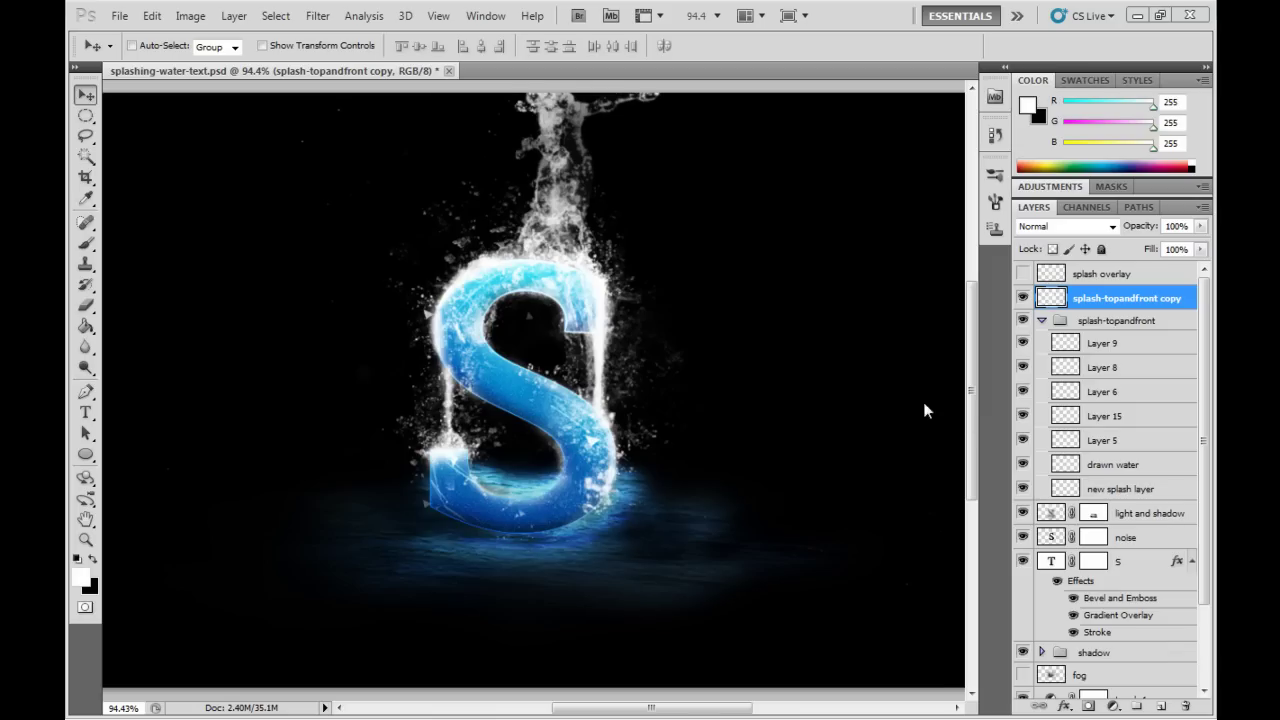
Smart Sharpen the splash copy at 369% amount, 0.5 px radius, then toggle it to compare.
left_click(316, 18)
mouse_move(360, 283)
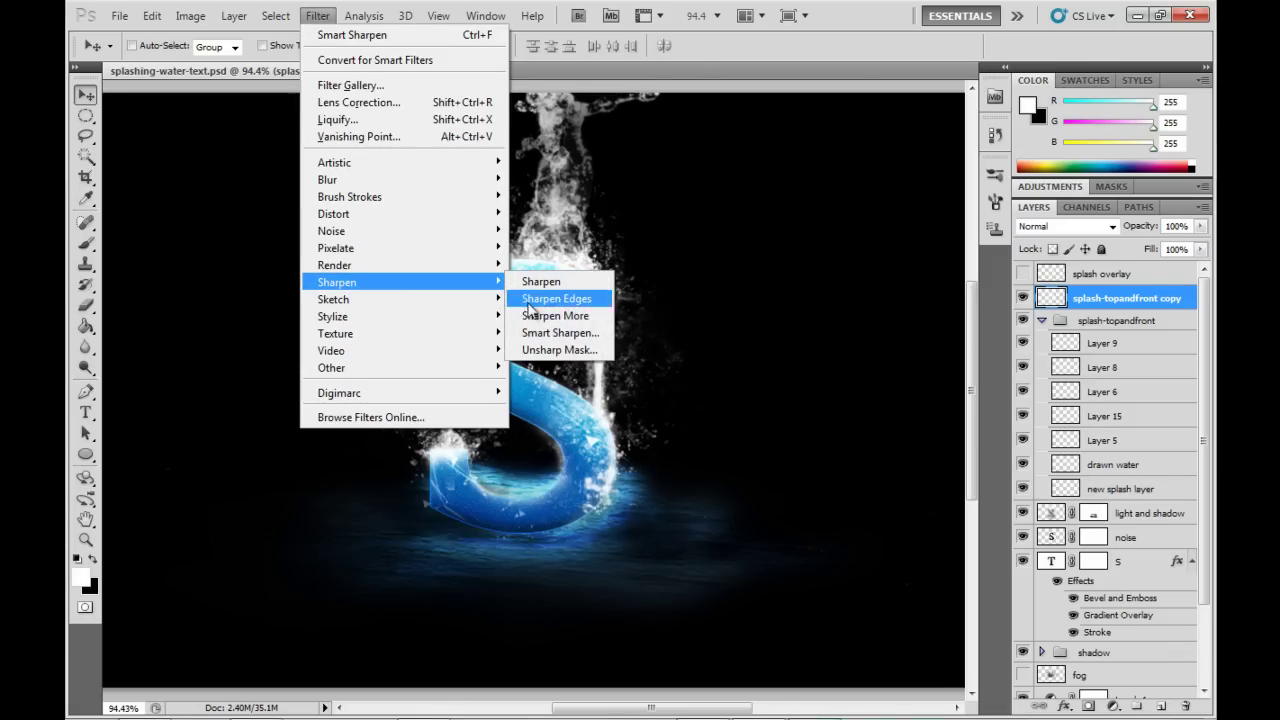
left_click(555, 333)
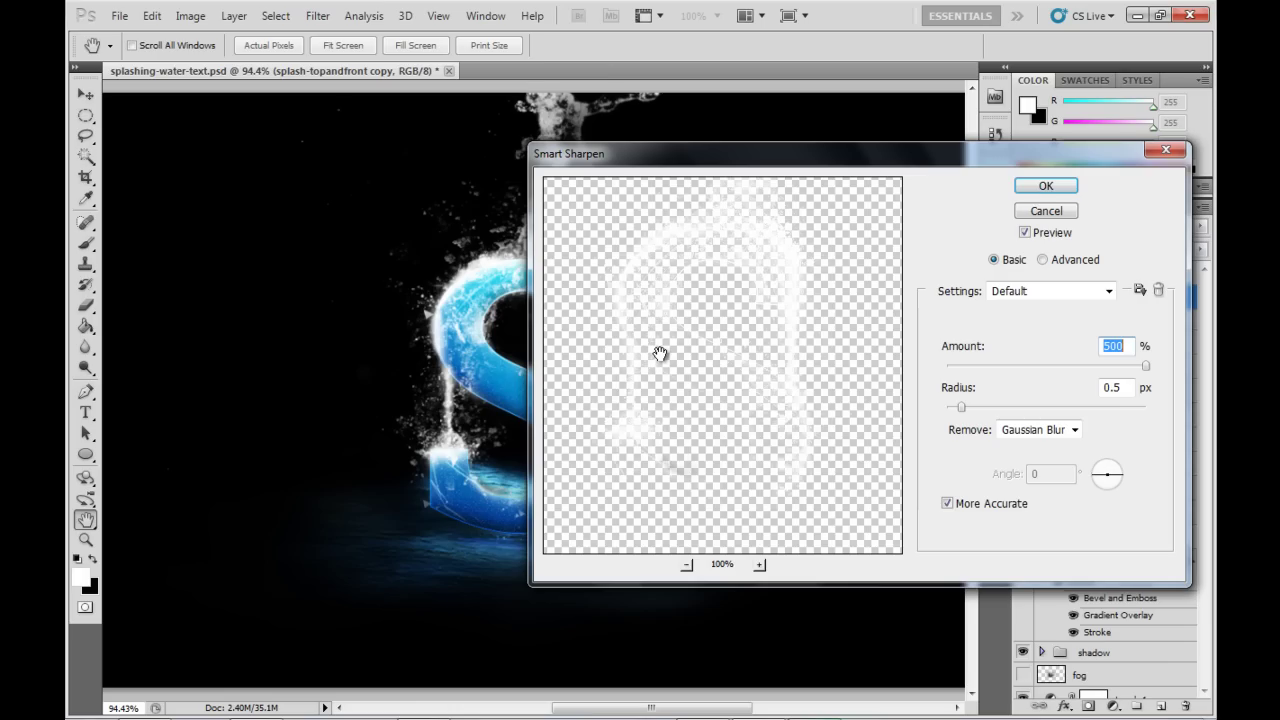
left_click_drag(1146, 366, 1136, 363)
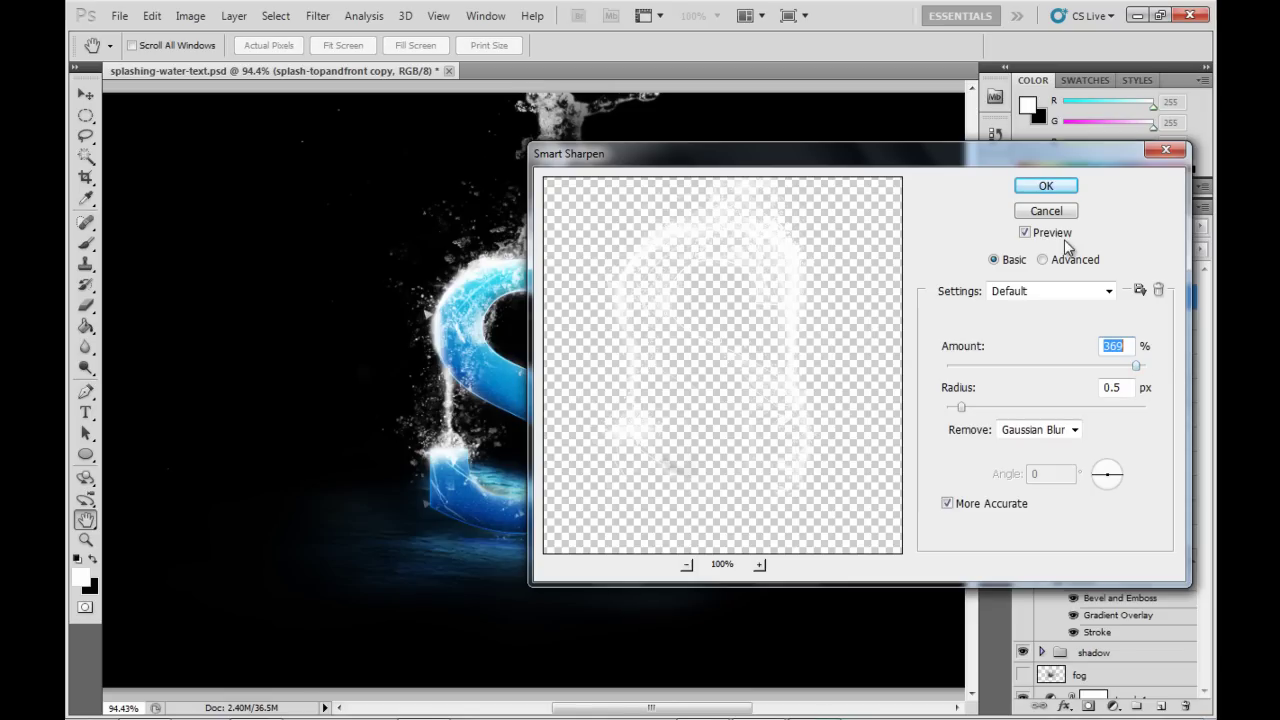
left_click(1025, 185)
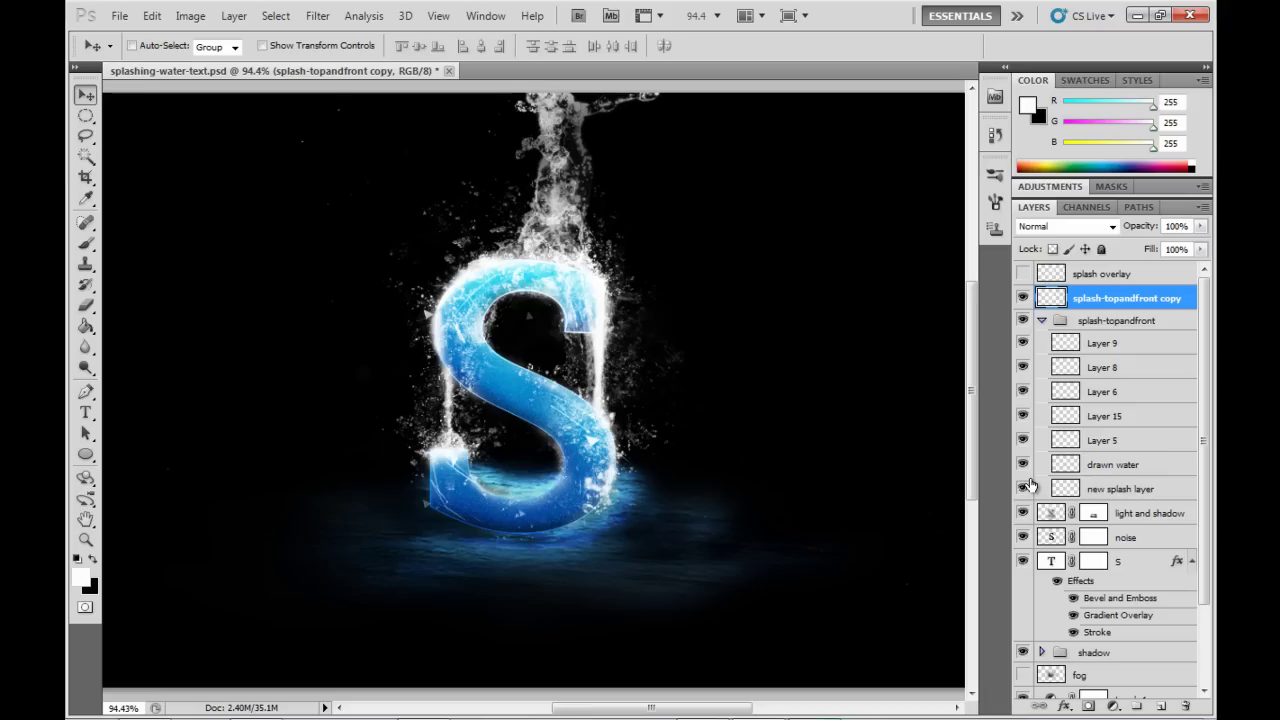
left_click(1021, 298)
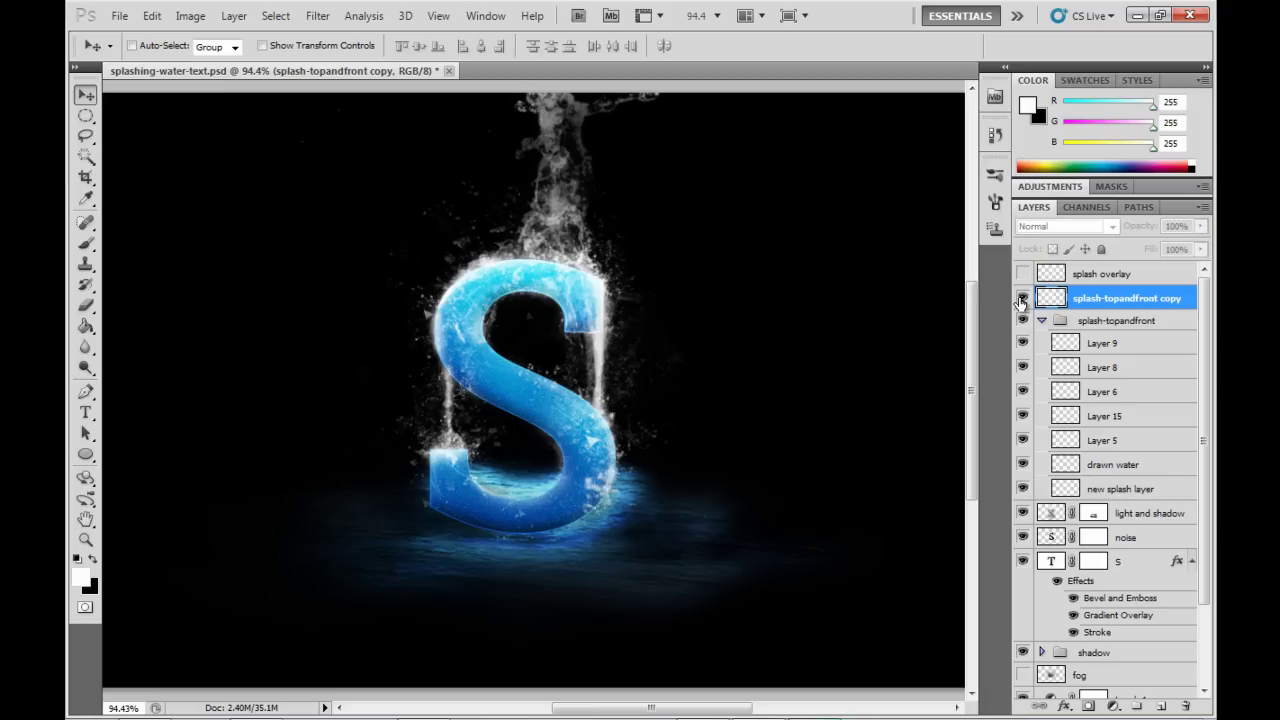
left_click(1021, 298)
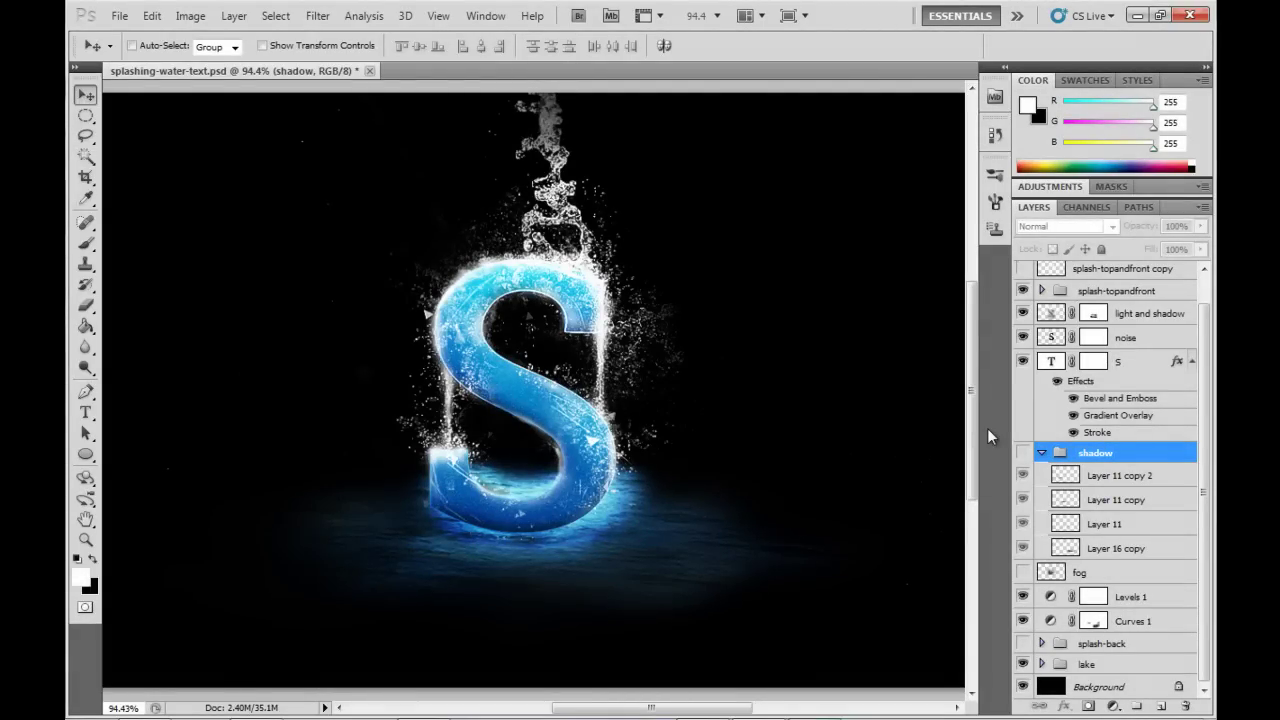
Turn on the shadow group and the fog layer, toggling the fog to compare the haze.
scroll(1213, 430, "up", 2)
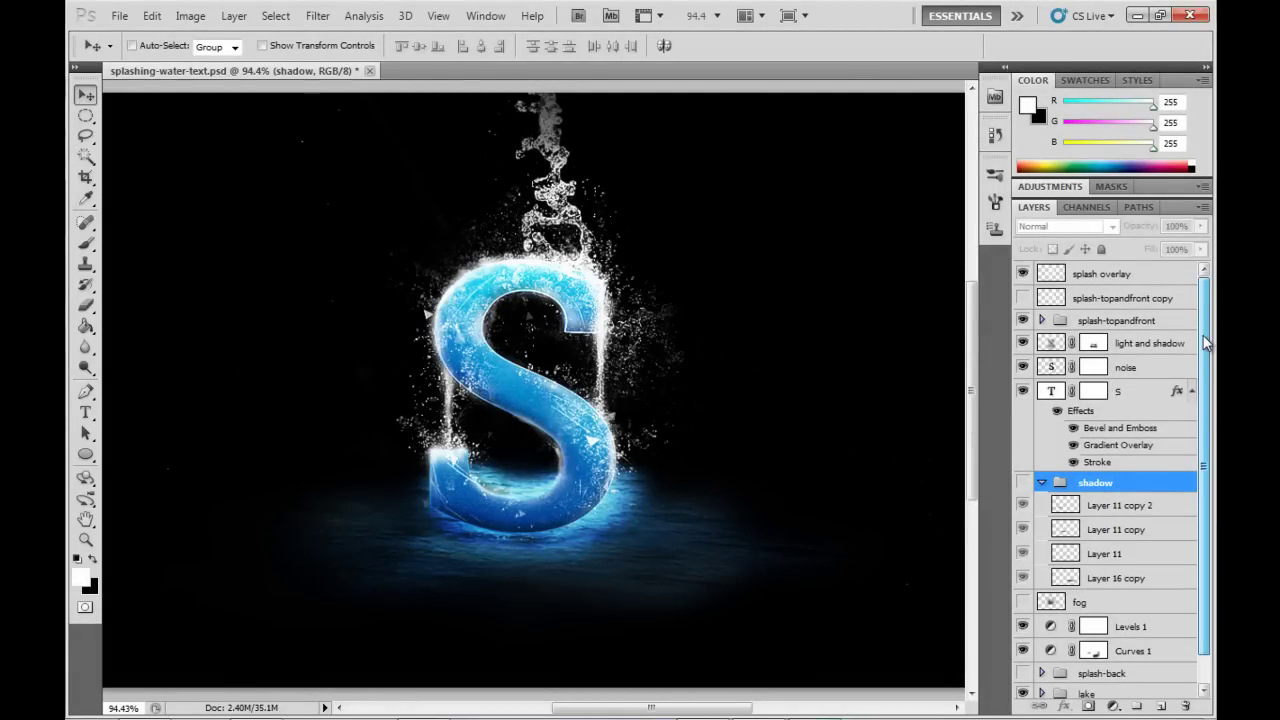
scroll(1210, 430, "down", 1)
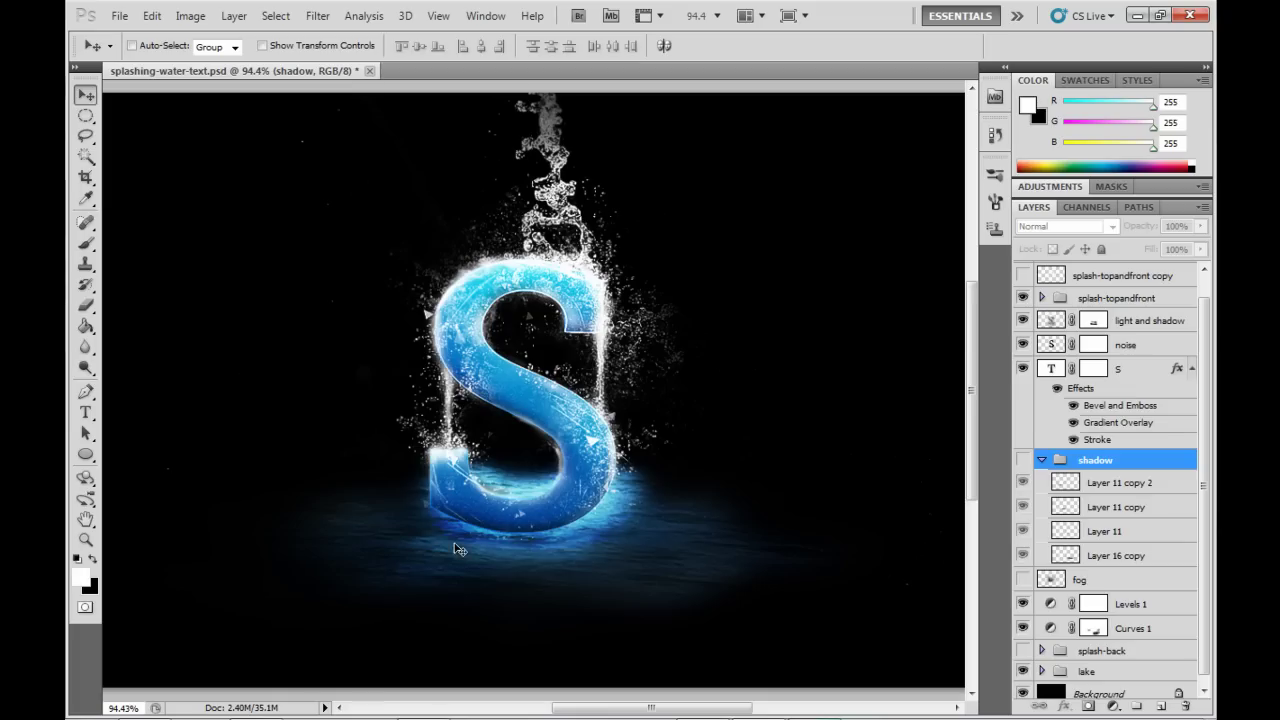
left_click(1022, 459)
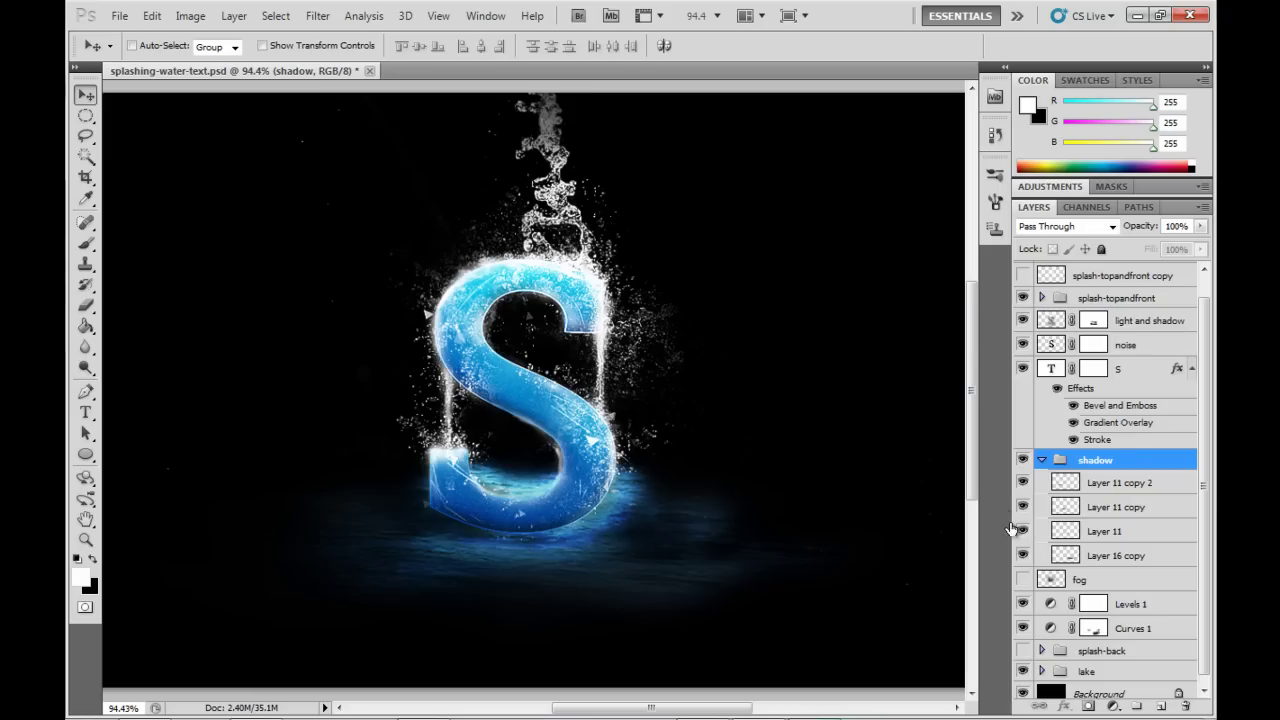
left_click(1022, 580)
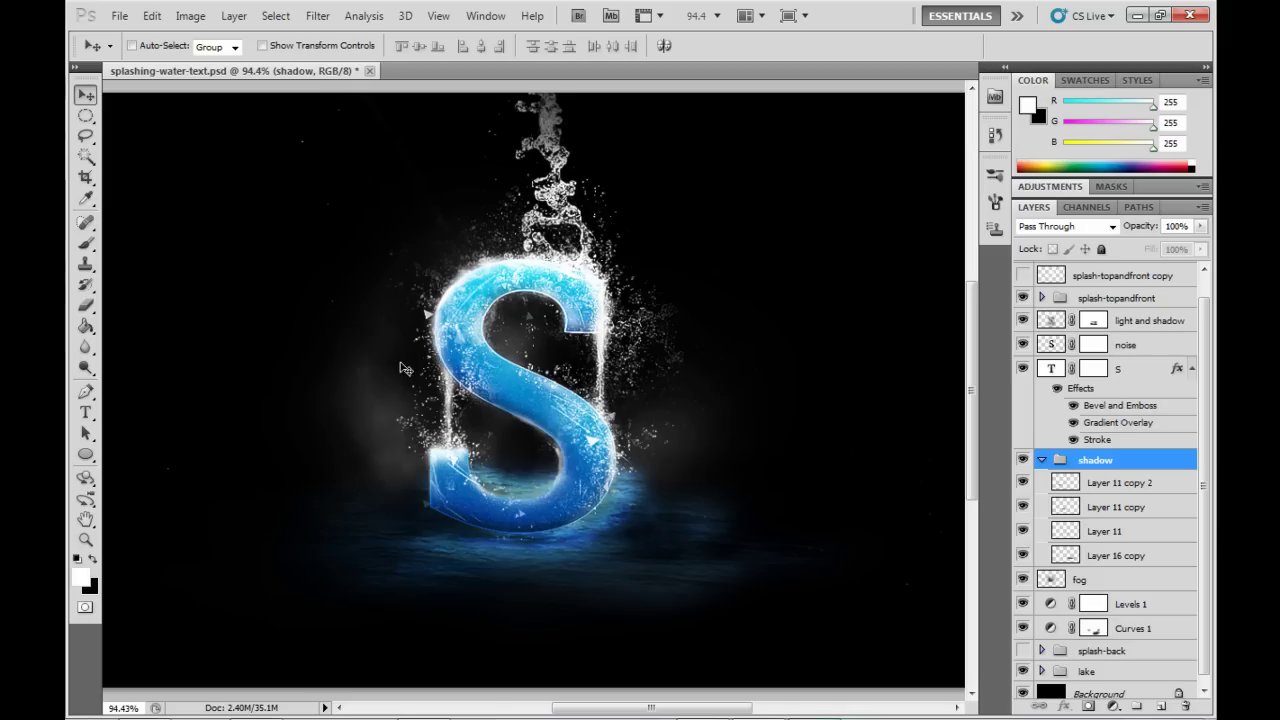
left_click(1023, 581)
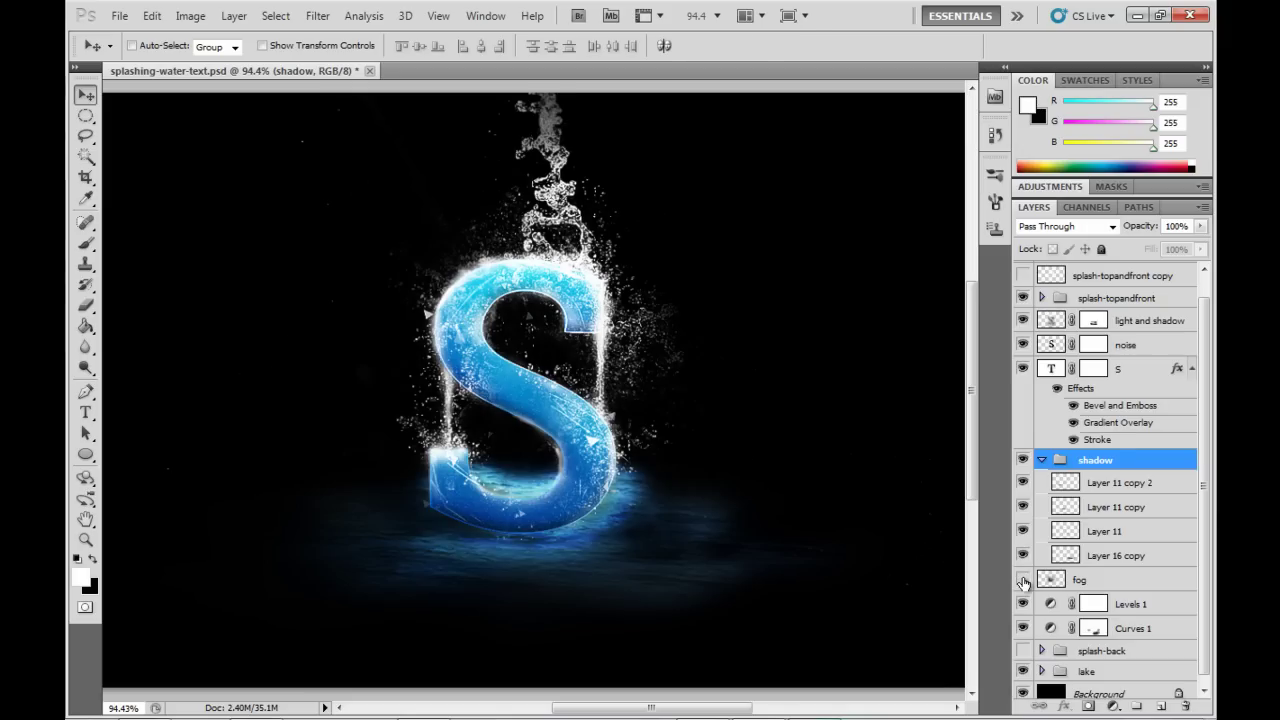
left_click(1023, 581)
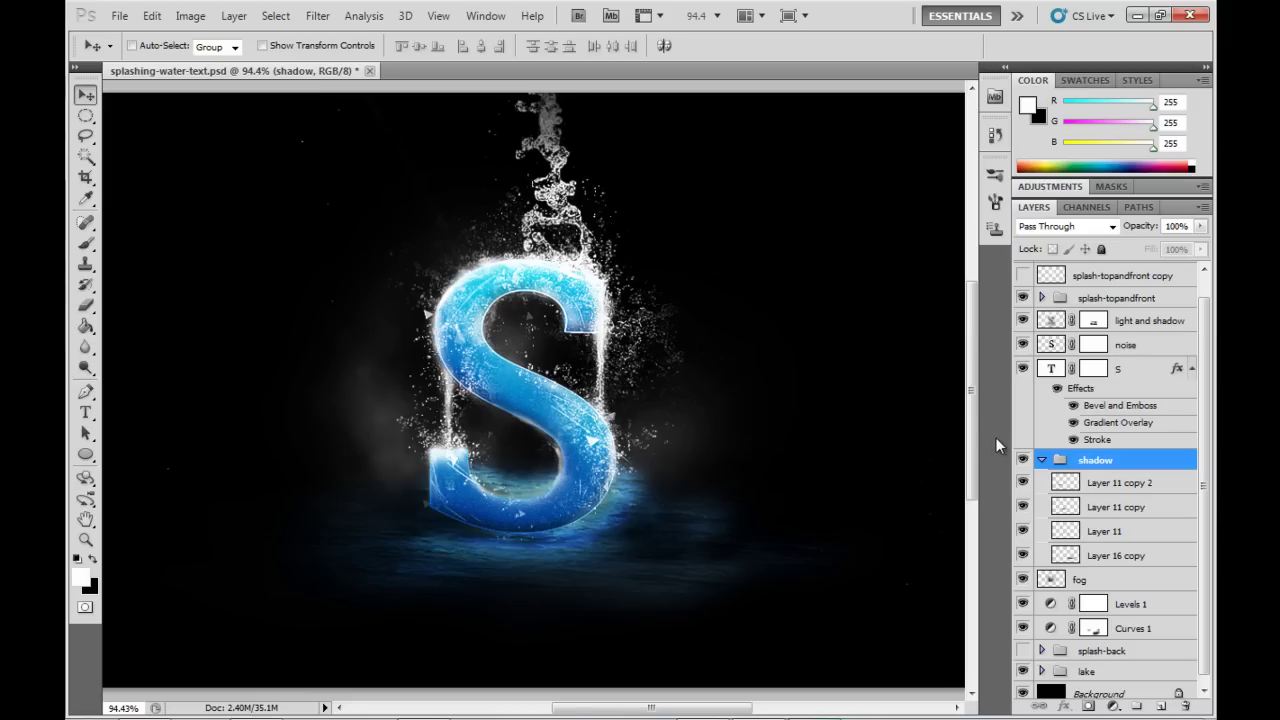
Expand splash-topandfront and show drawn water, new splash layer and splash overlay, hiding the copy.
scroll(1188, 327, "up", 1)
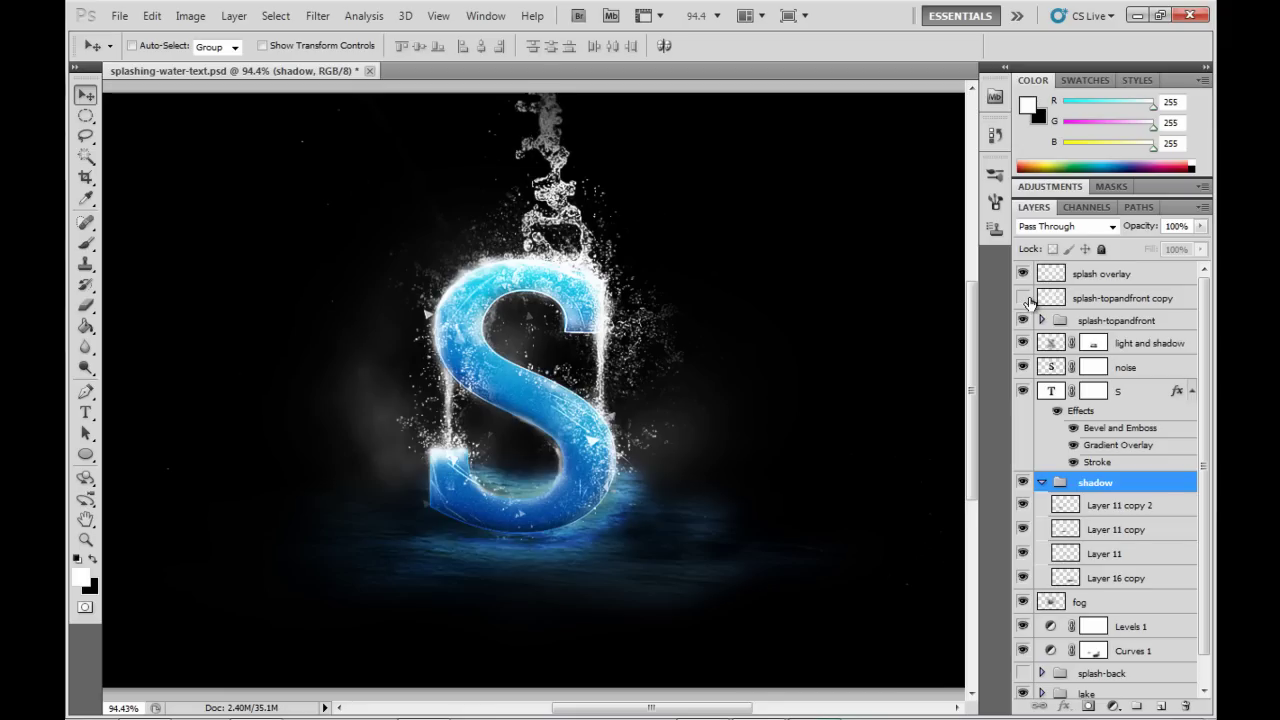
left_click(1042, 321)
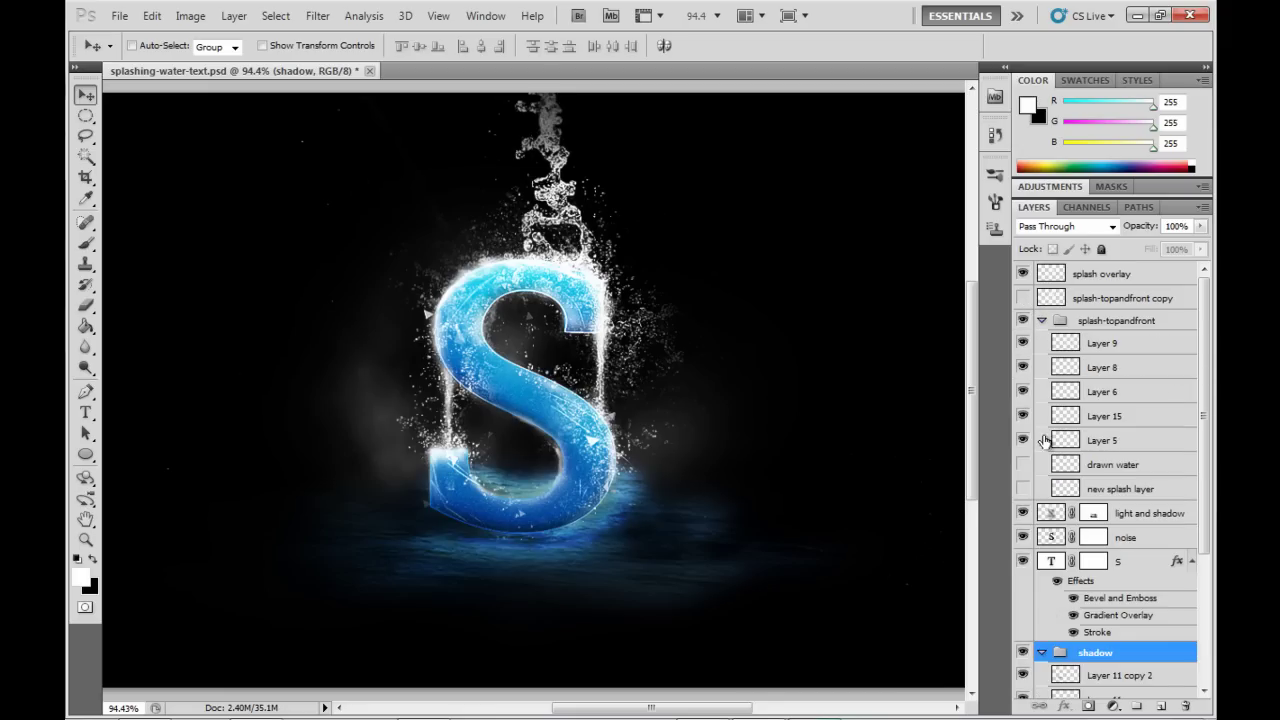
left_click(1022, 464)
left_click(1022, 488)
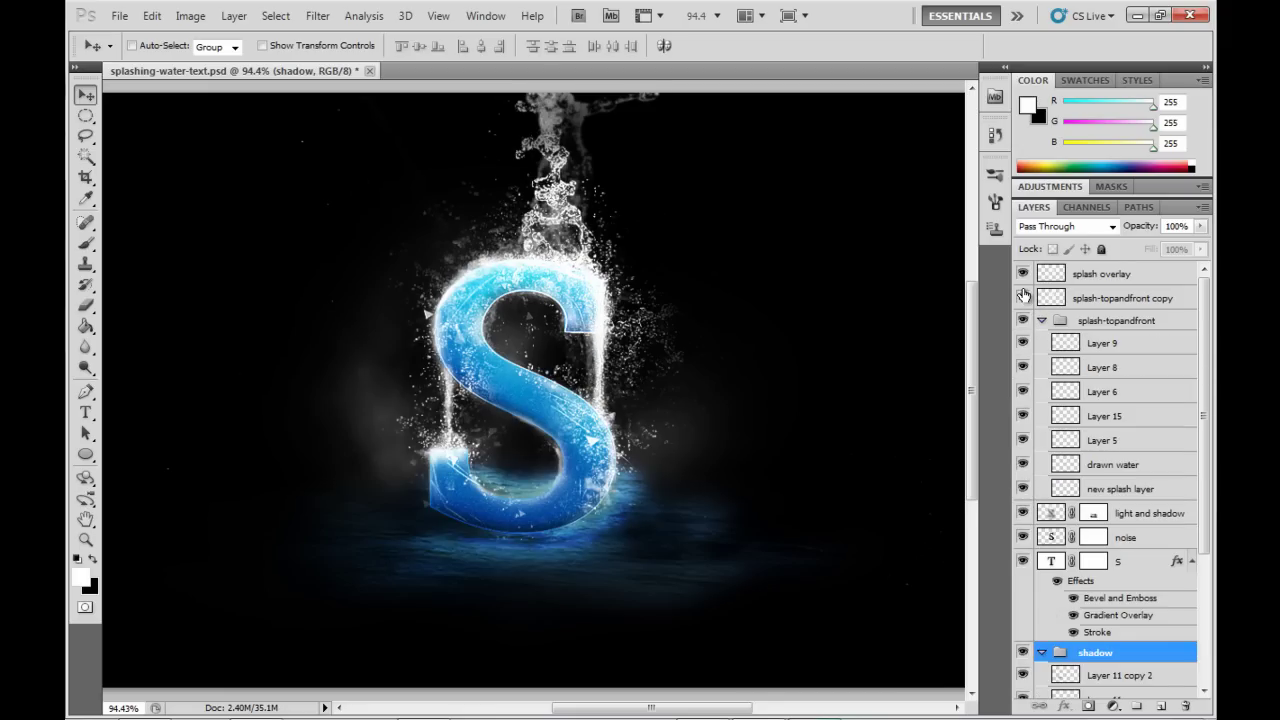
left_click(1022, 298)
left_click(1022, 274)
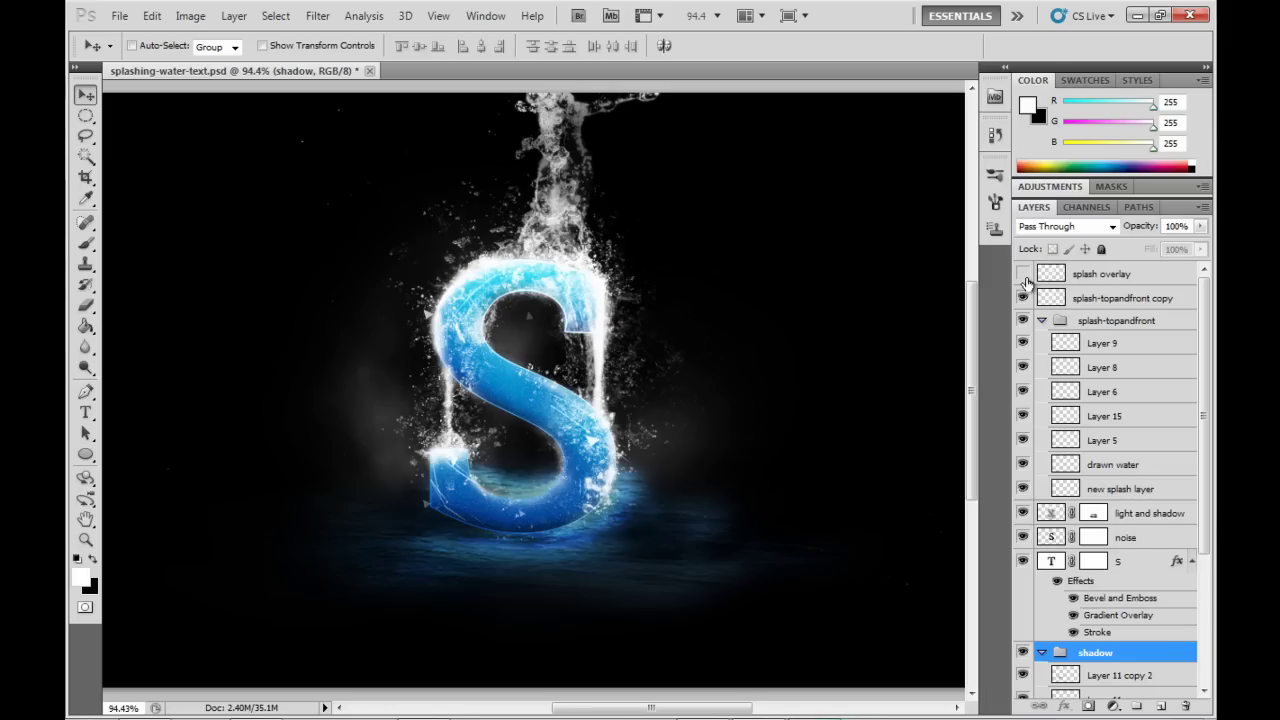
left_click(1024, 300)
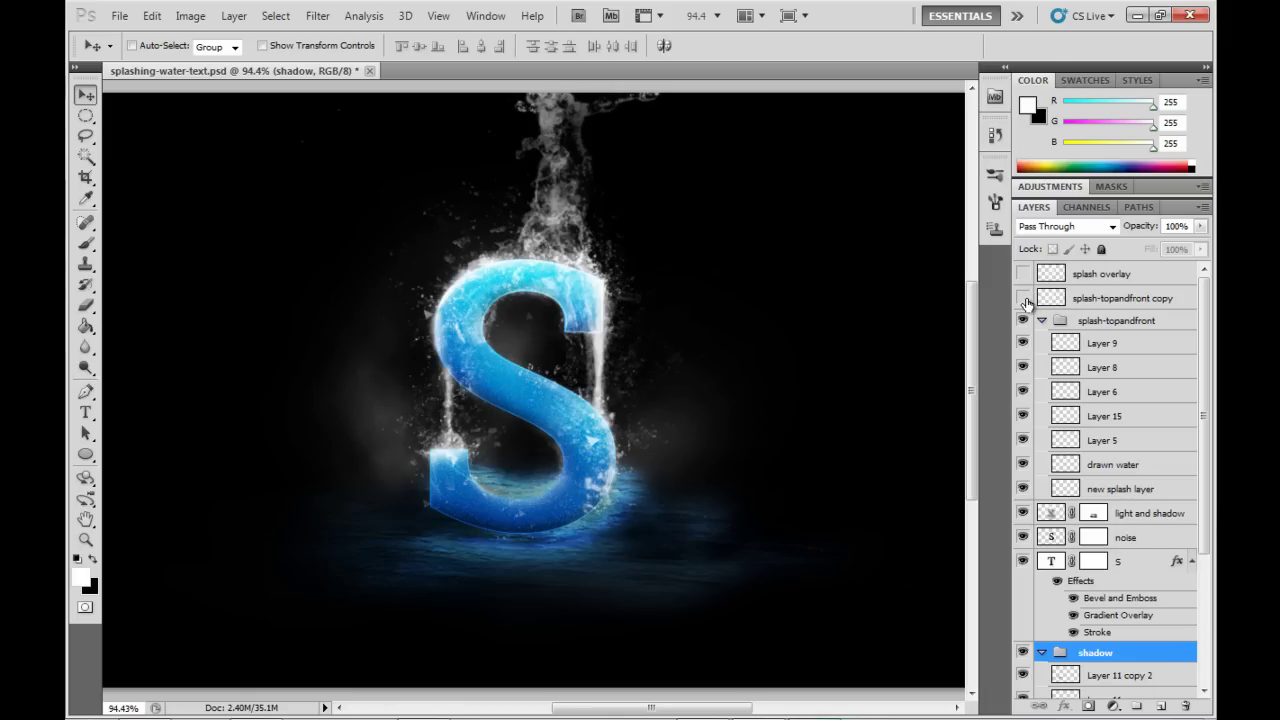
left_click(1023, 299)
left_click(1023, 298)
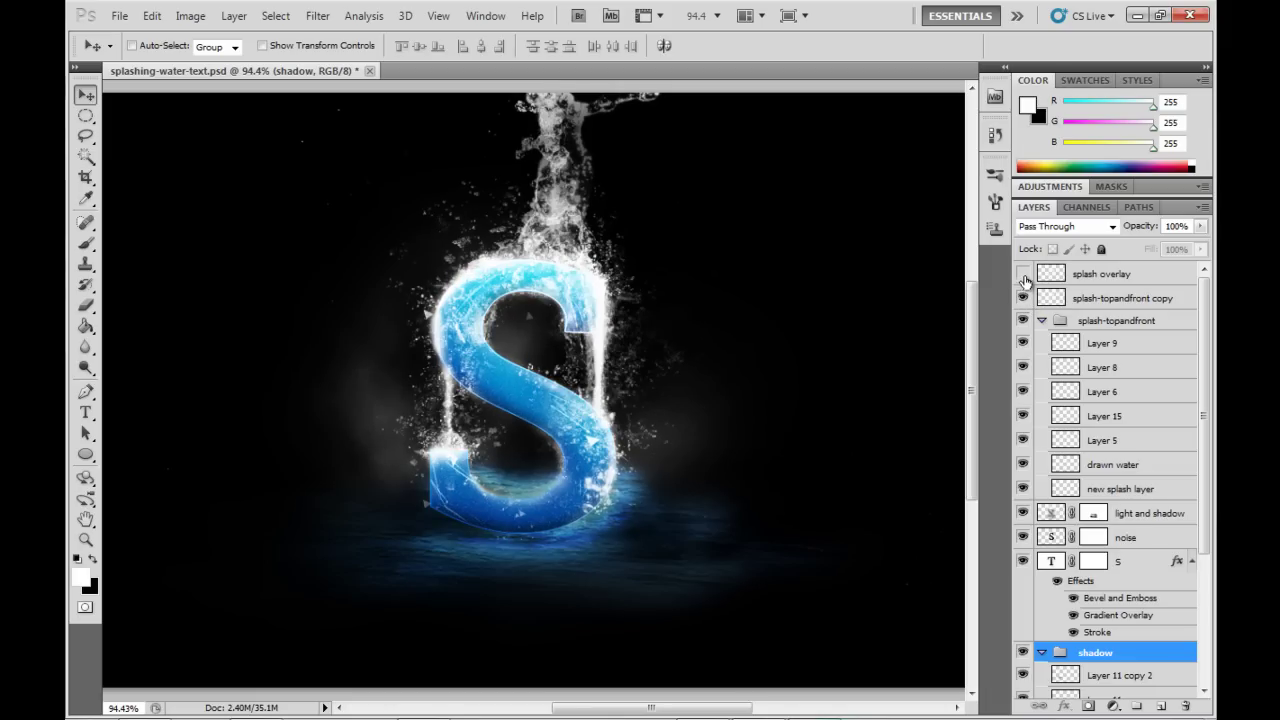
left_click(1023, 273)
left_click(1023, 273)
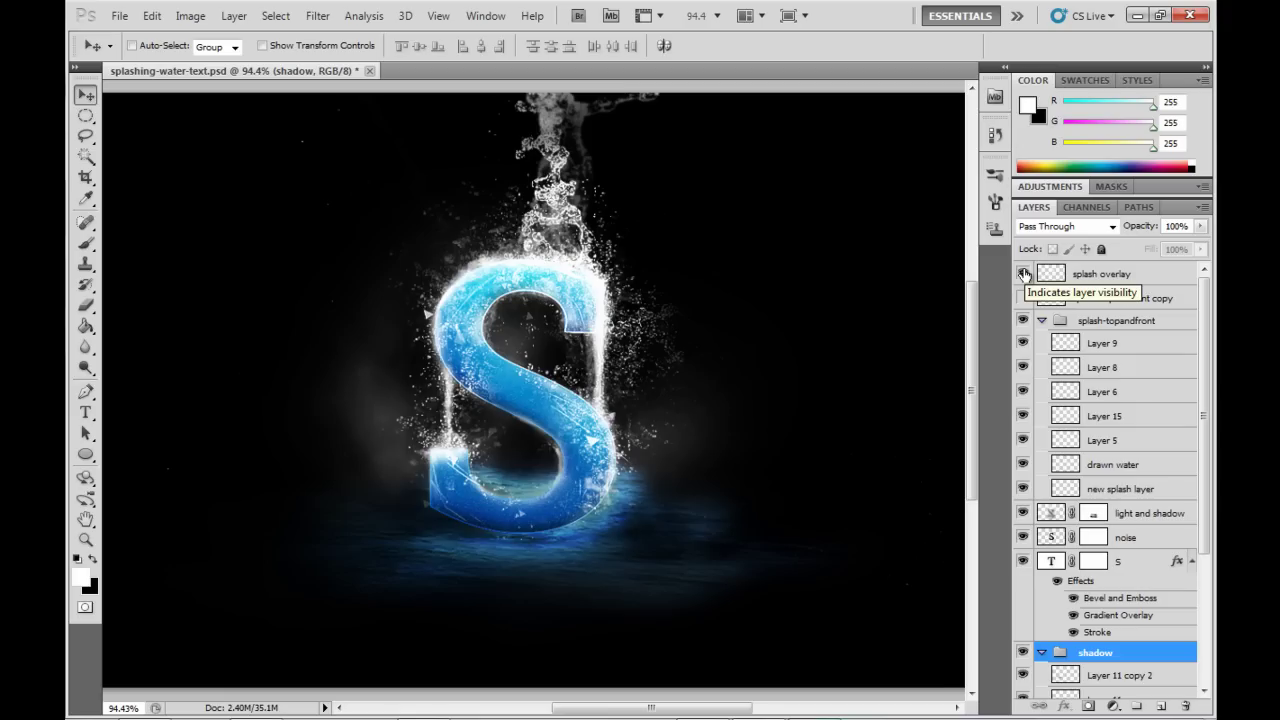
Compare the light and shadow layer, turn on the noise layer, and collapse the shadow group.
scroll(1112, 476, "down", 1)
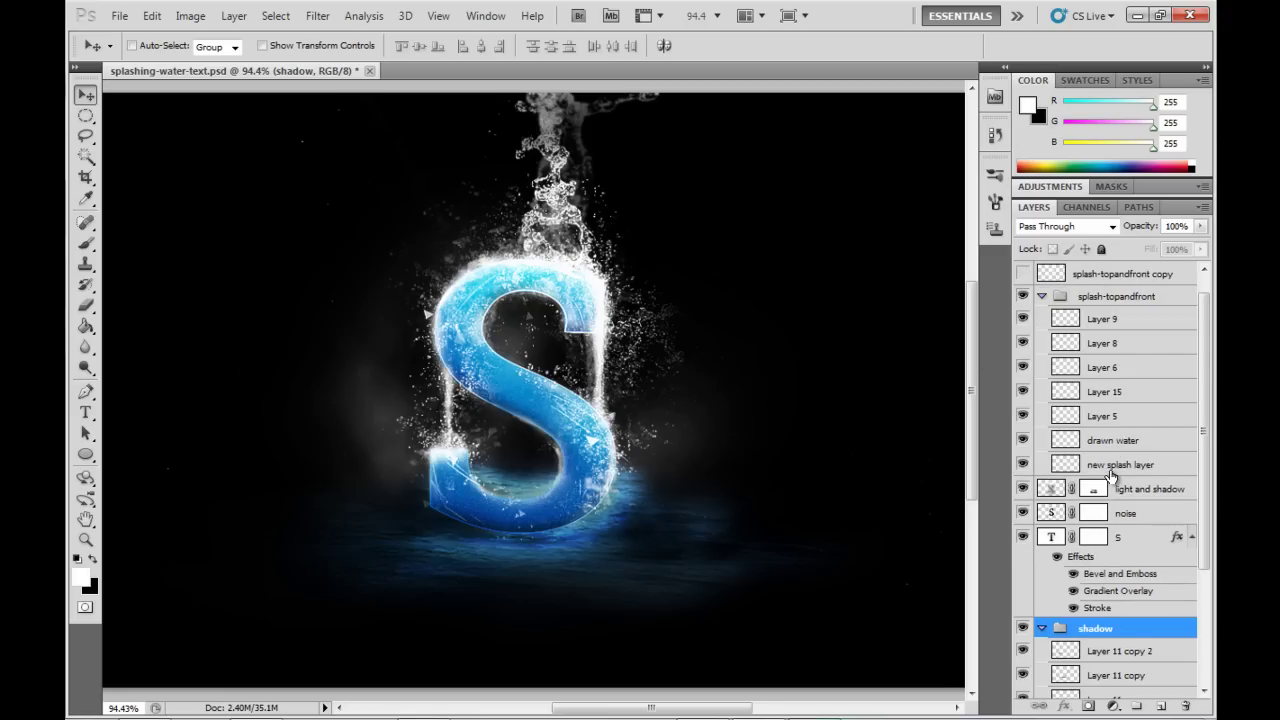
scroll(1112, 476, "down", 3)
left_click(1026, 344)
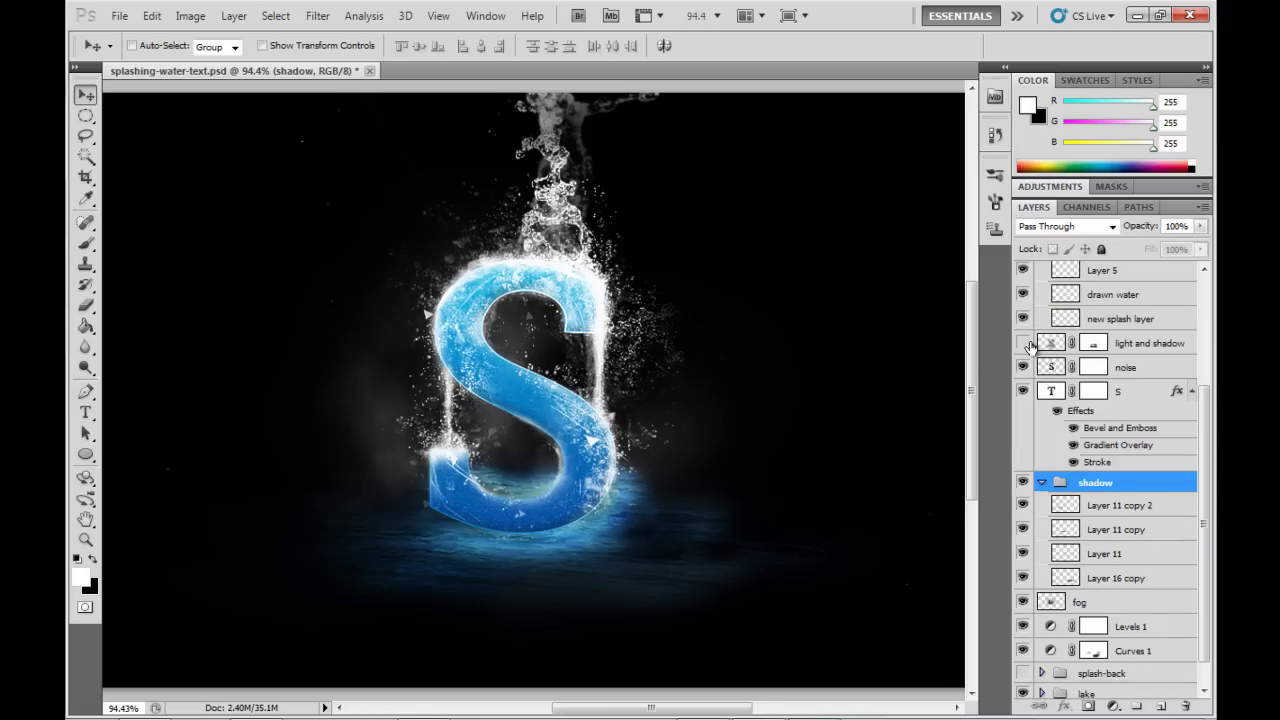
left_click(1024, 343)
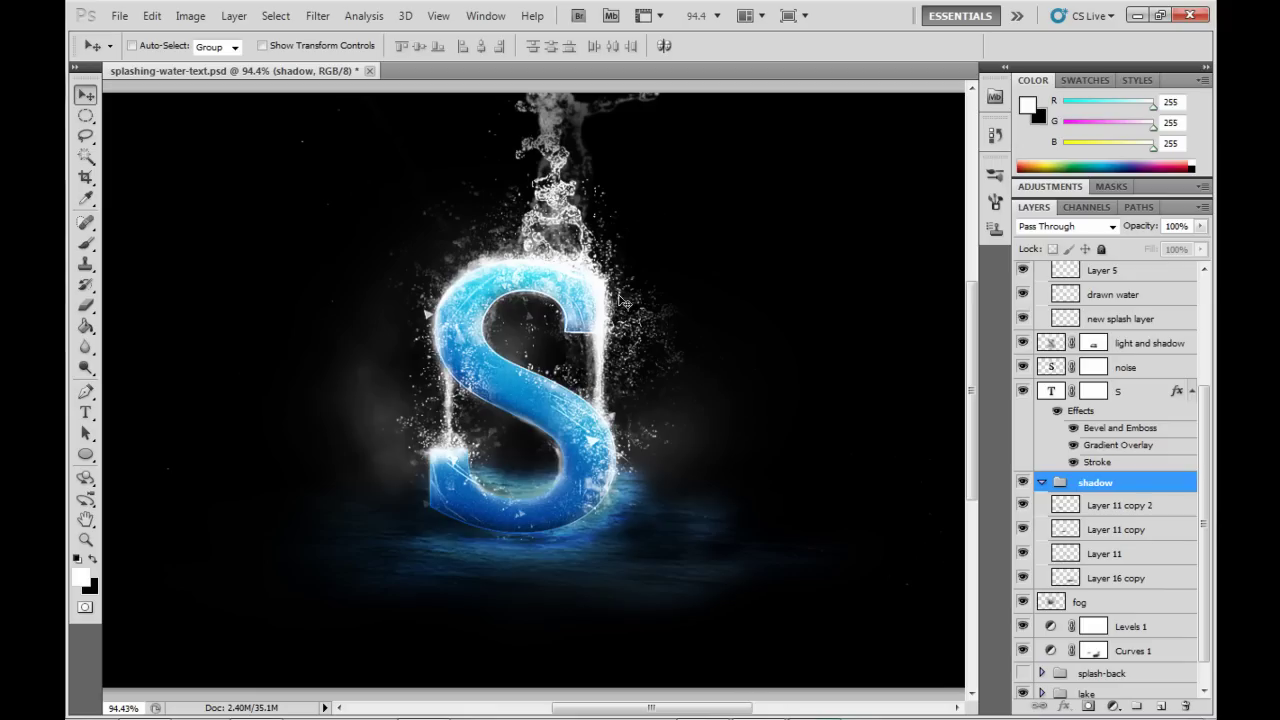
left_click(1024, 367)
left_click(1041, 482)
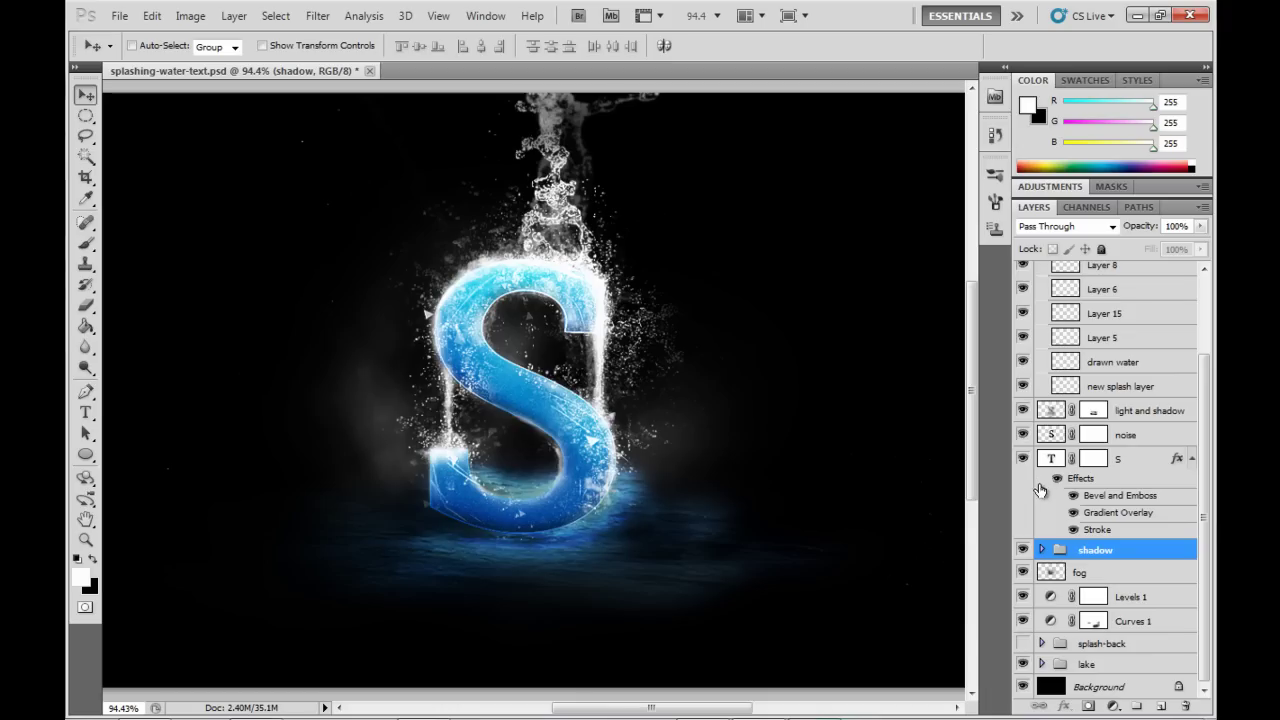